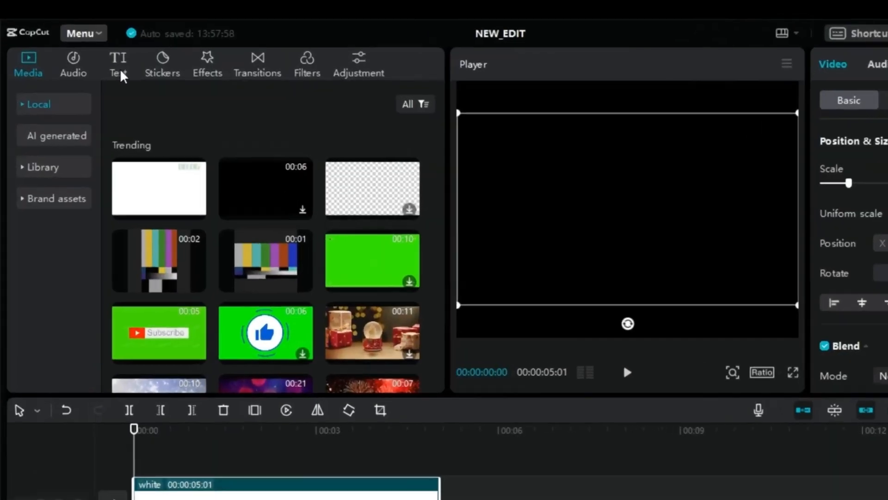
- Add a default text clip above the white clip and set its color to black (000000)
left_click(100, 59)
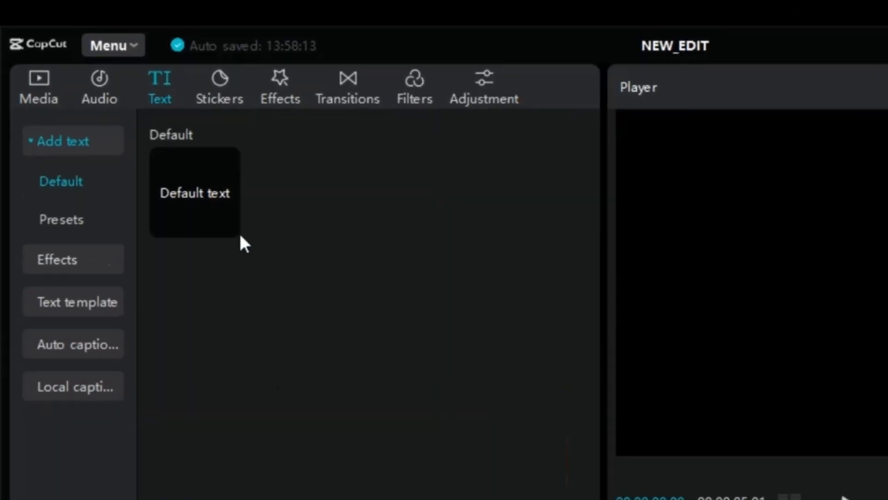
left_click(226, 224)
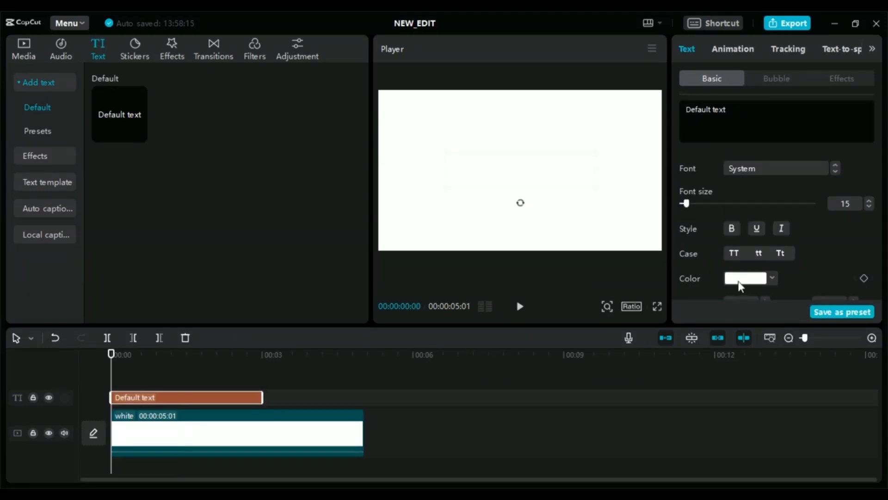
left_click(741, 279)
left_click_drag(718, 357, 693, 374)
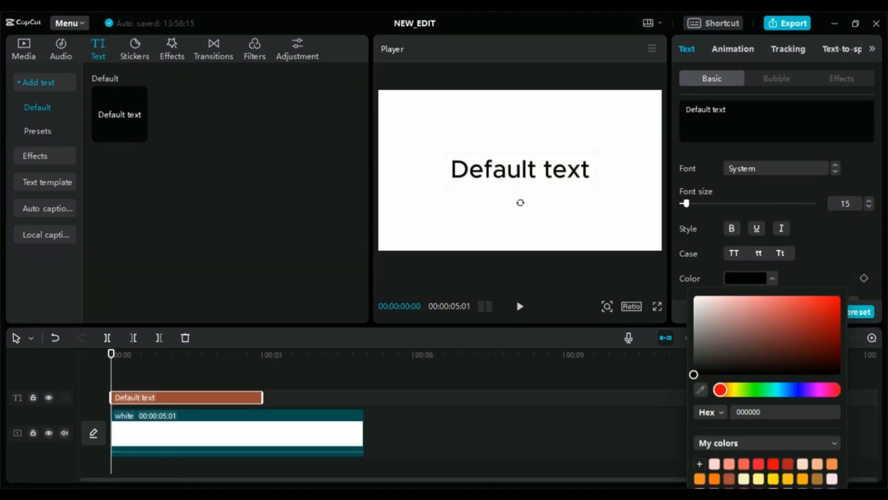
left_click(832, 237)
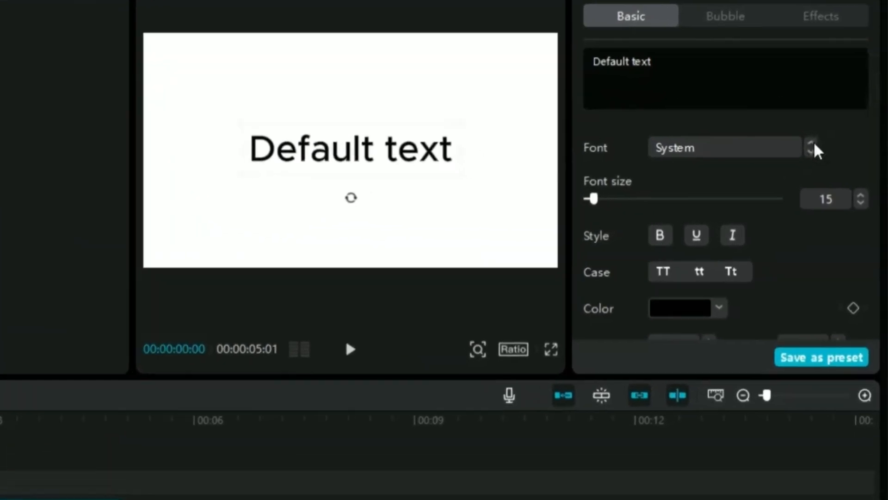
- Set the text's font to ZY Fervent and its font size to 24
left_click(722, 137)
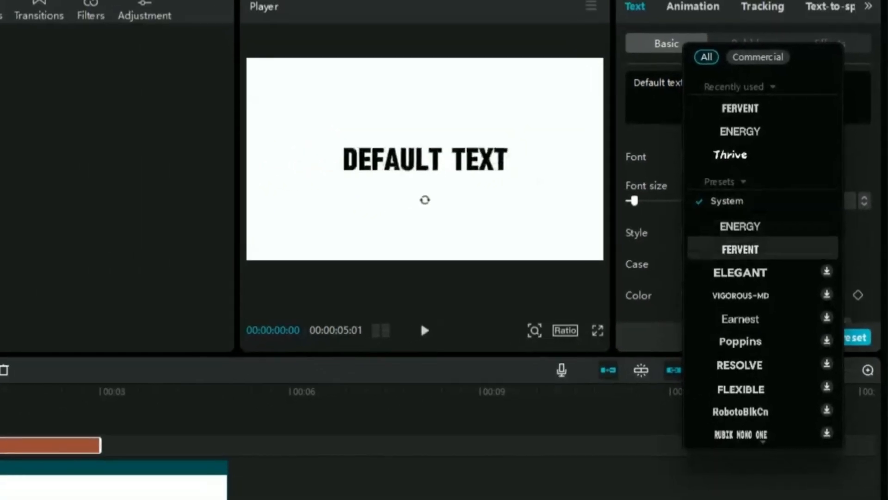
scroll(749, 320, "down", 10)
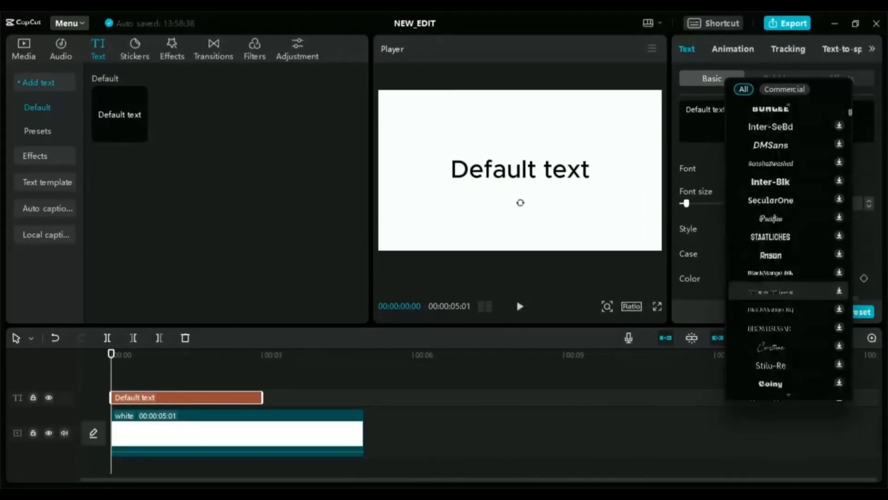
scroll(789, 292, "down", 15)
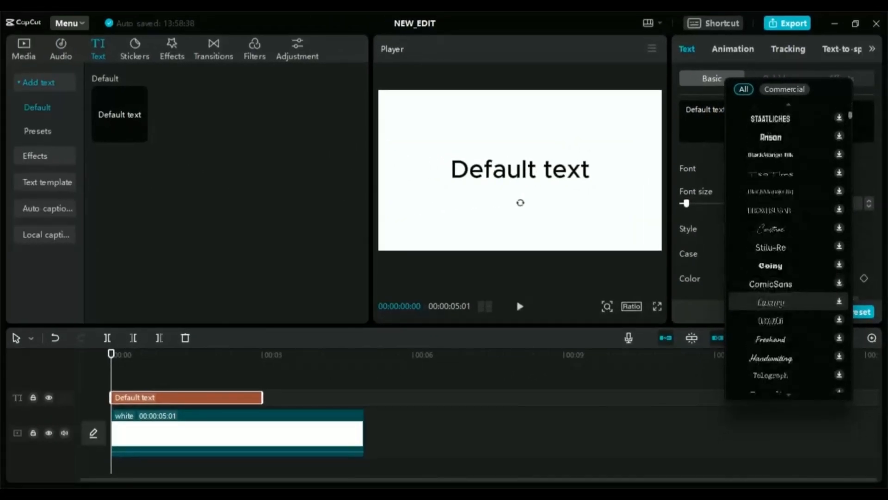
scroll(789, 290, "down", 10)
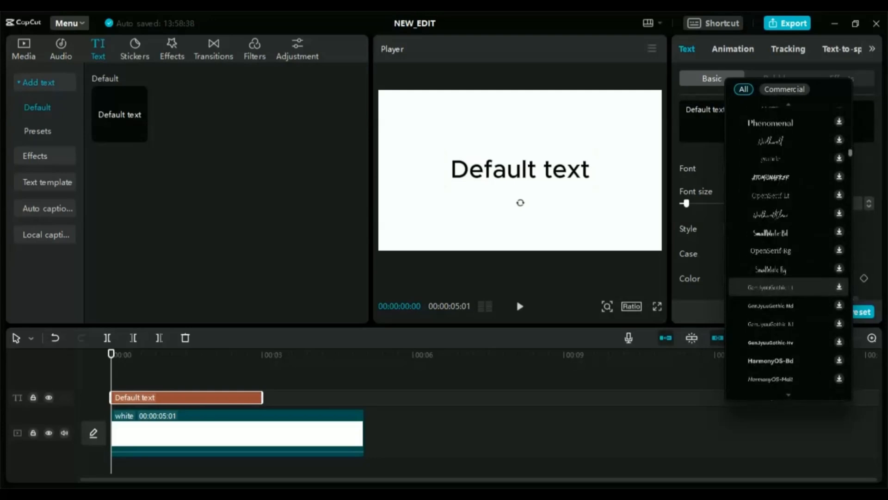
scroll(789, 290, "up", 2)
scroll(789, 290, "up", 20)
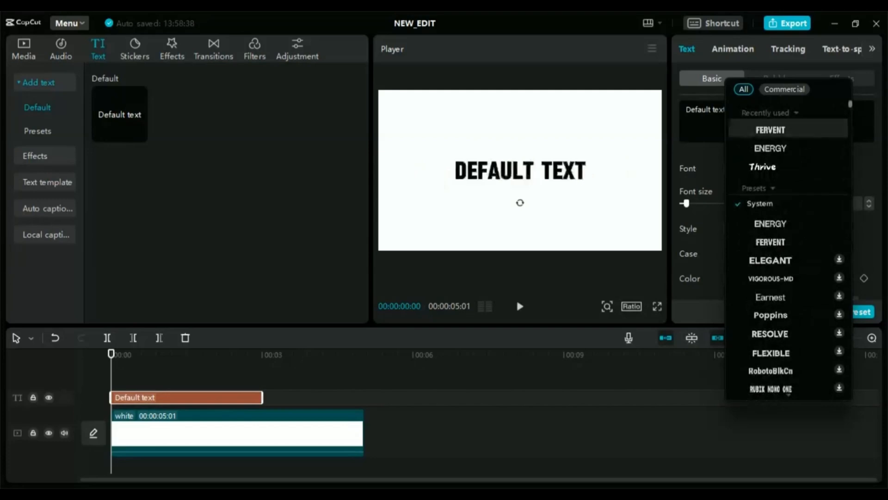
left_click(770, 130)
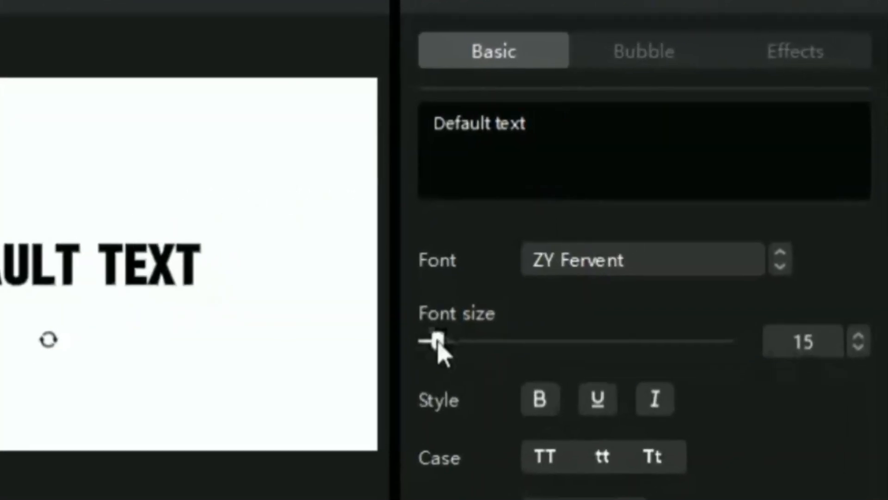
left_click_drag(474, 317, 484, 317)
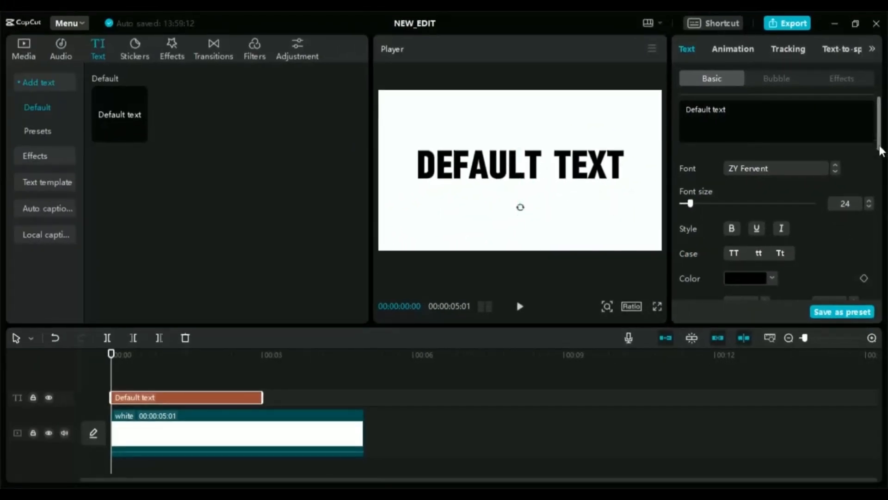
- Add a Position & Size keyframe at the text clip's start and set the scale to 118% at 00:00:00:24
scroll(881, 150, "down", 10)
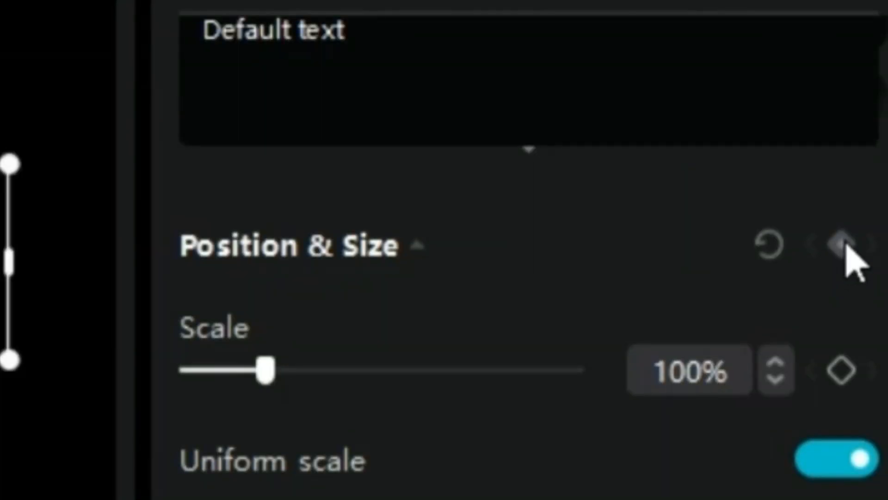
left_click(842, 244)
left_click_drag(111, 354, 145, 356)
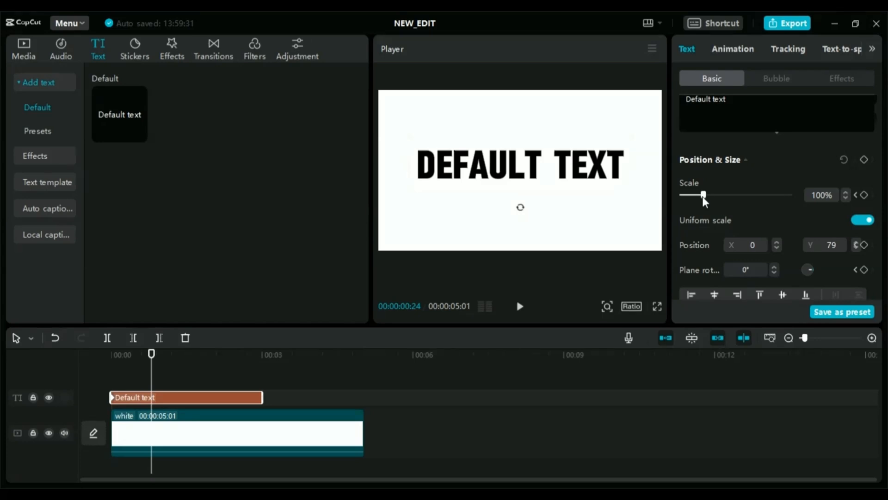
left_click_drag(704, 198, 708, 197)
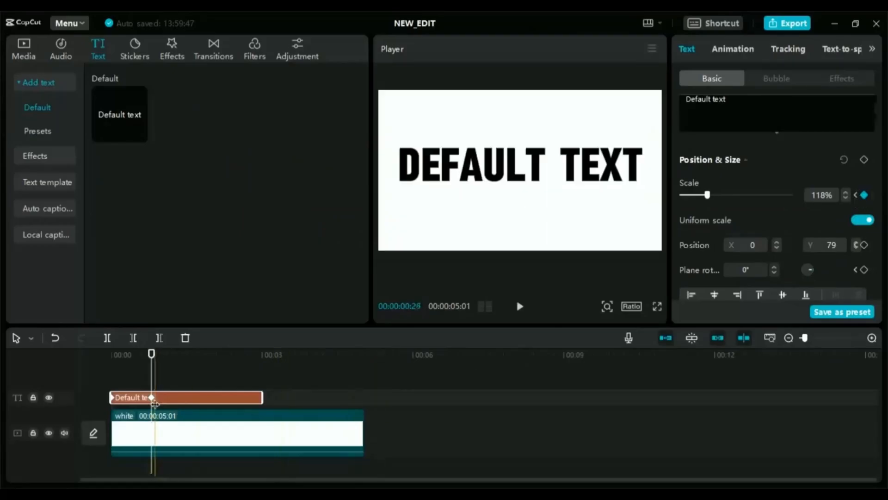
- Play the text zoom animation from the start of the timeline
left_click_drag(153, 356, 88, 355)
left_click(520, 308)
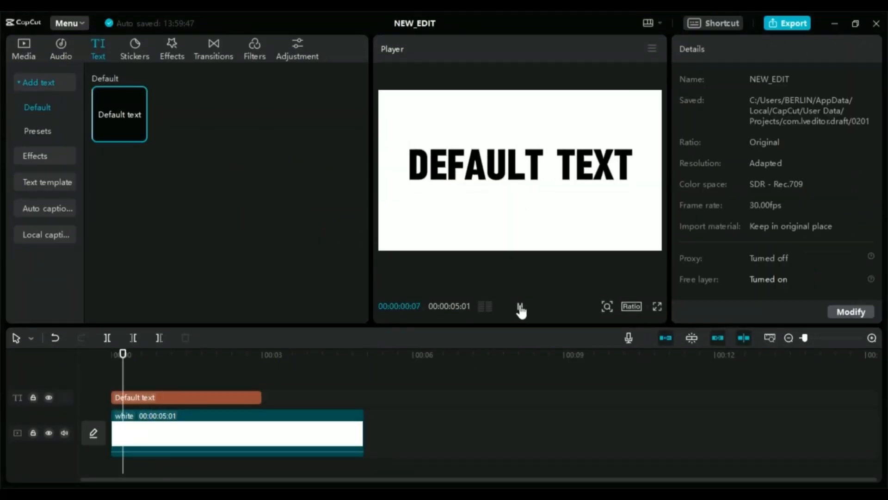
left_click(520, 308)
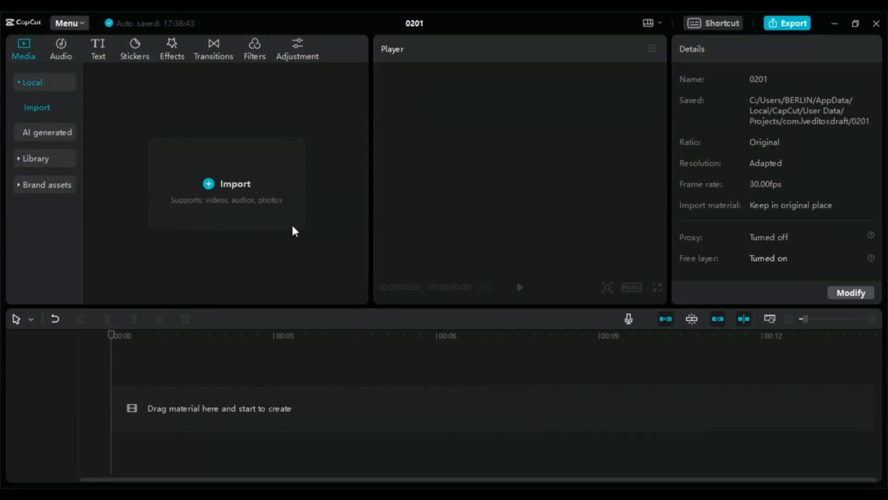
- Add the desert camel clip from the library's Scenery category to the timeline of project 0201
left_click(19, 161)
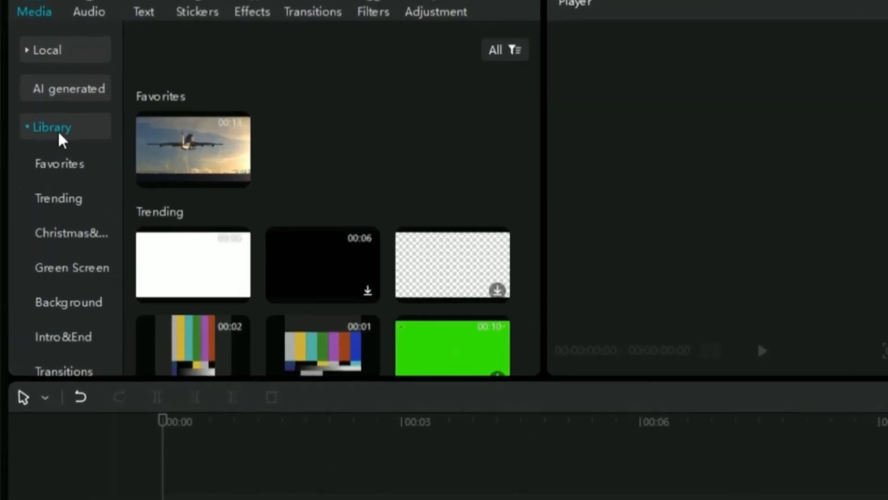
scroll(115, 291, "down", 2)
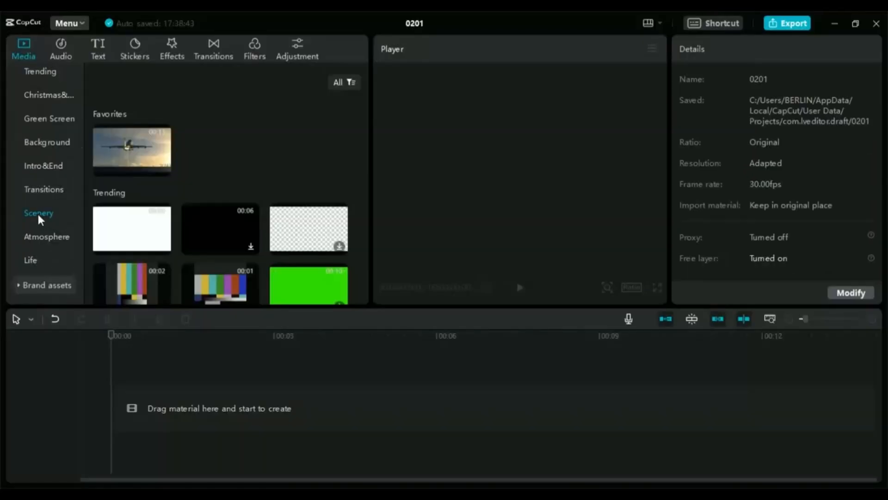
left_click(39, 215)
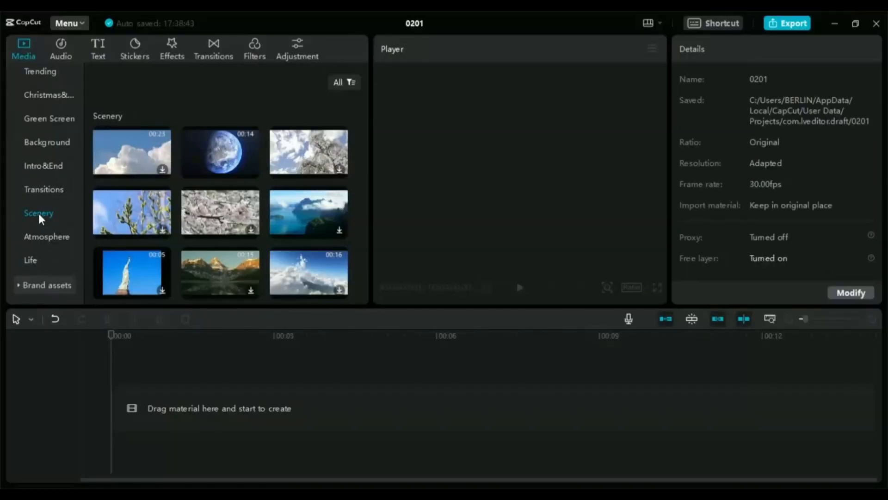
scroll(202, 217, "down", 2)
scroll(201, 217, "down", 5)
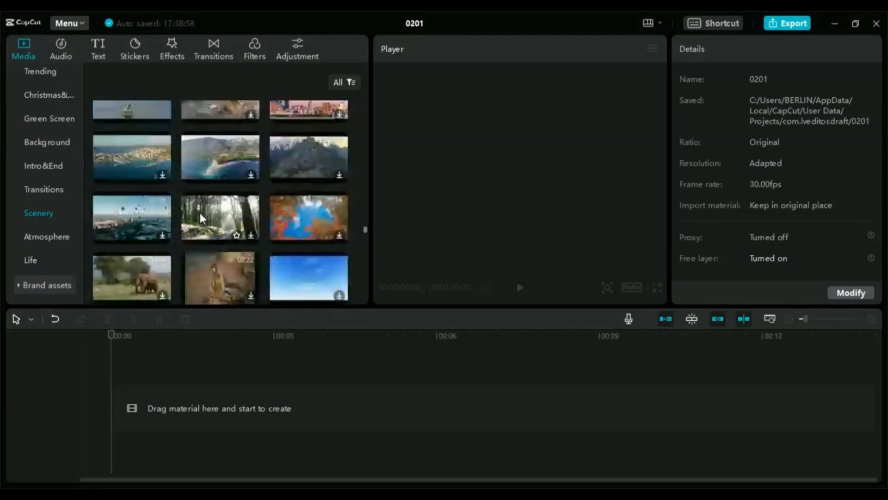
scroll(202, 222, "down", 2)
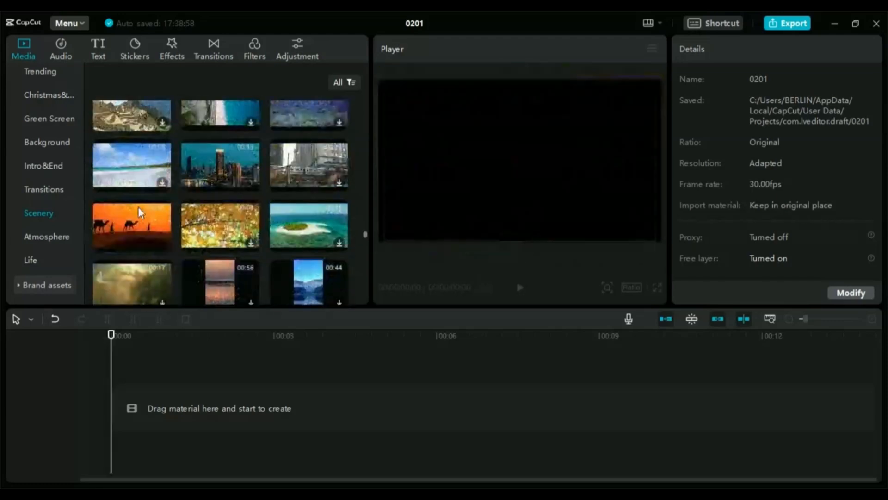
left_click(163, 243)
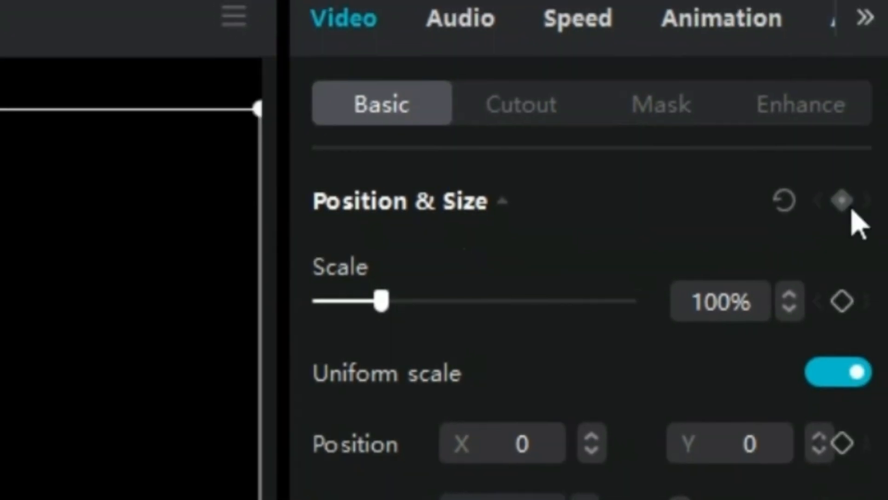
- Add a Position & Size keyframe at the camel clip's start and set the scale to 196% at 00:00:01:28
left_click(821, 194)
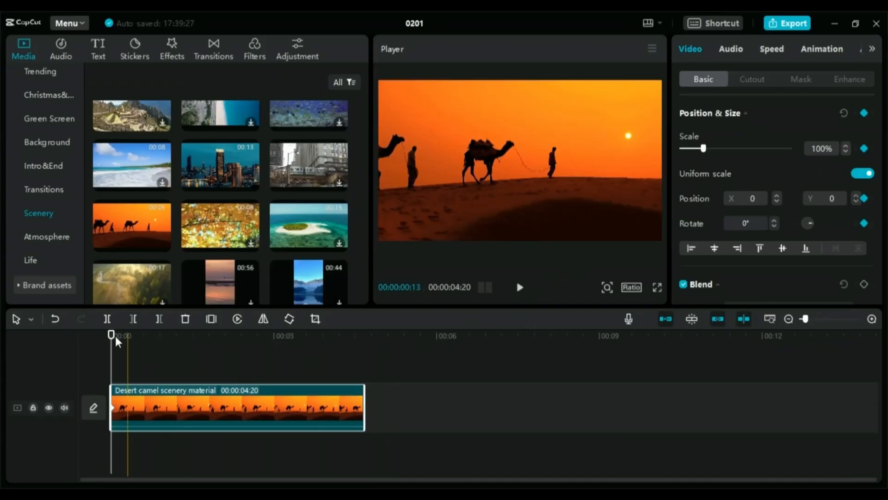
left_click(131, 337)
left_click_drag(146, 339, 215, 339)
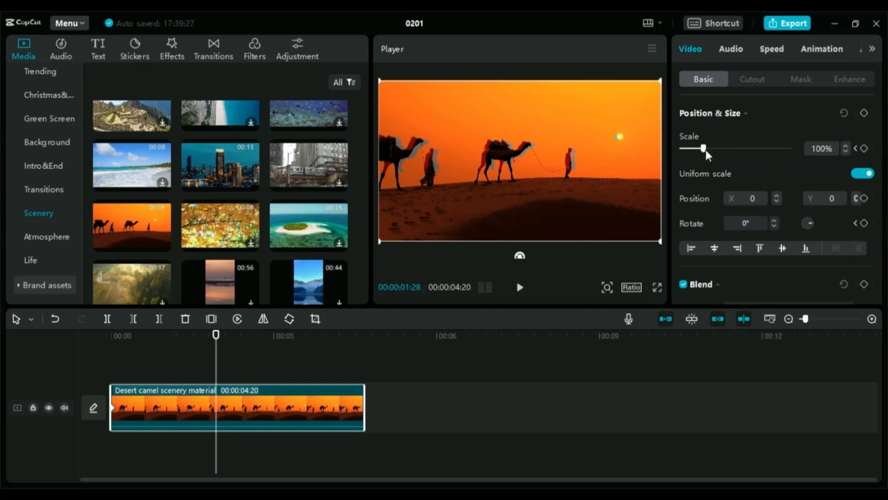
left_click_drag(707, 153, 726, 155)
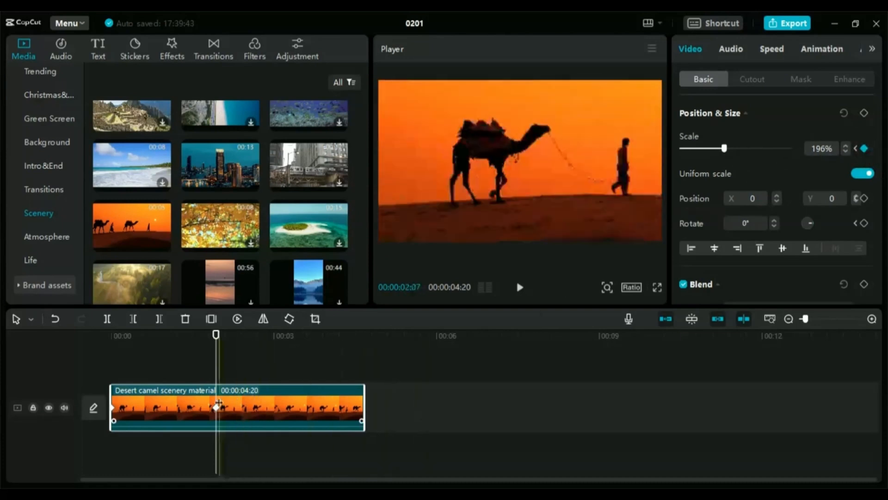
- Play the camel clip's zoom from the start, and split the clip at 00:00:02:00 just after the second keyframe
left_click_drag(217, 334, 108, 349)
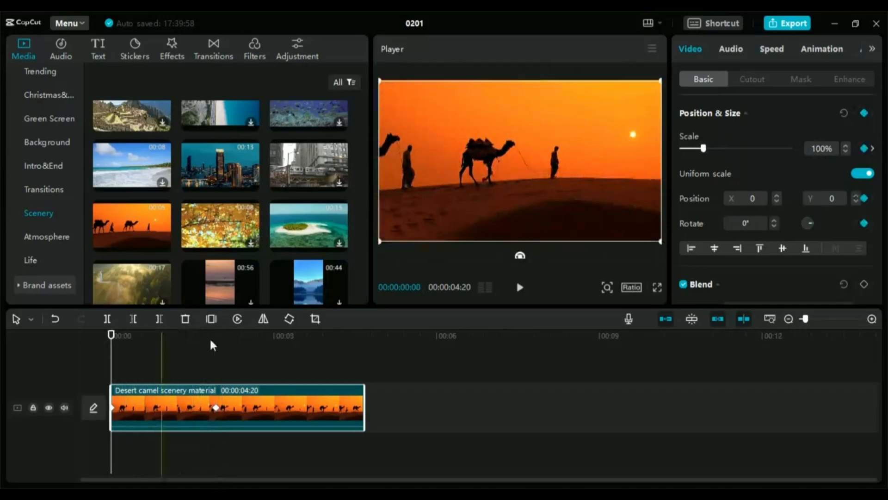
left_click(520, 289)
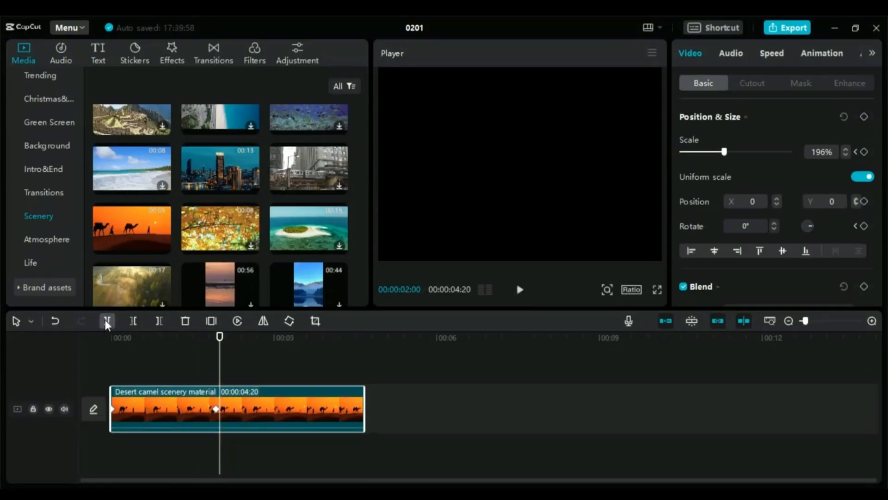
left_click(107, 320)
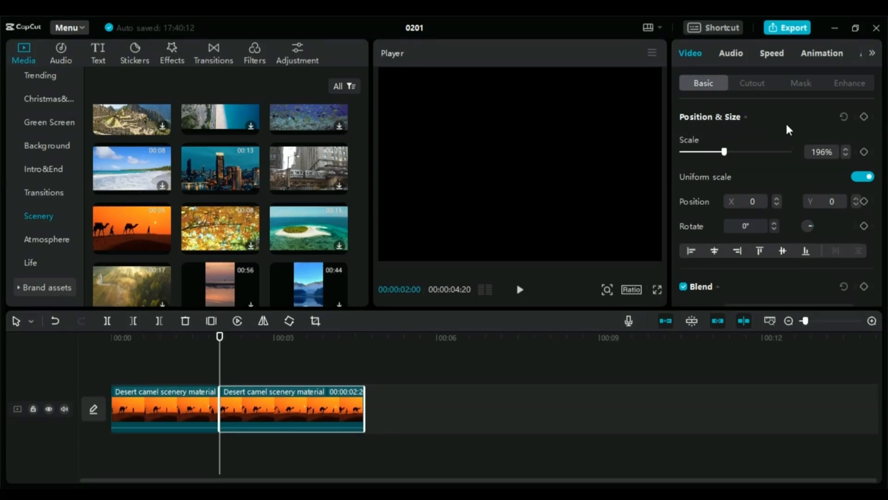
- Add a Position & Size keyframe at the start of the second camel clip and set its scale to 100% at 00:00:03:06
left_click(864, 116)
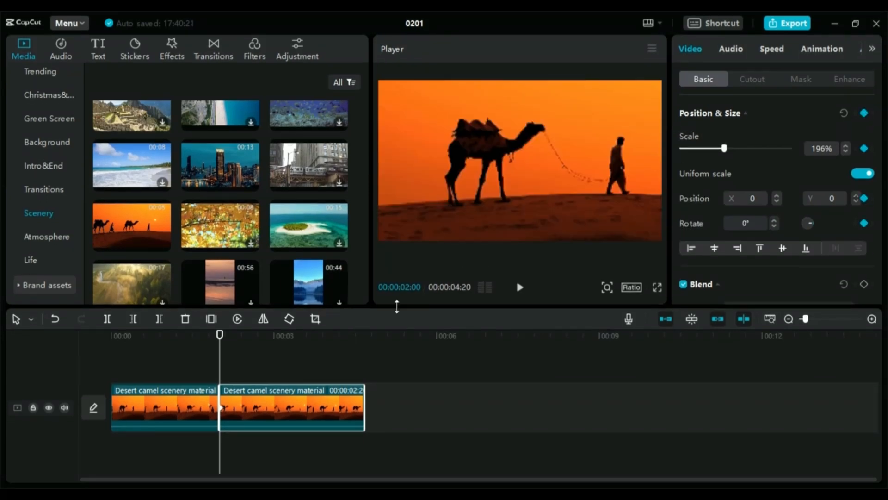
left_click_drag(222, 340, 285, 342)
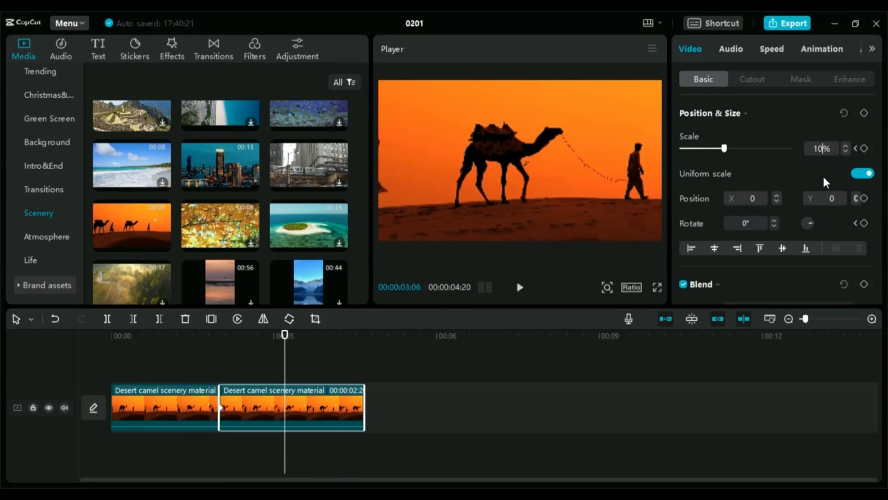
type("100")
key("Return")
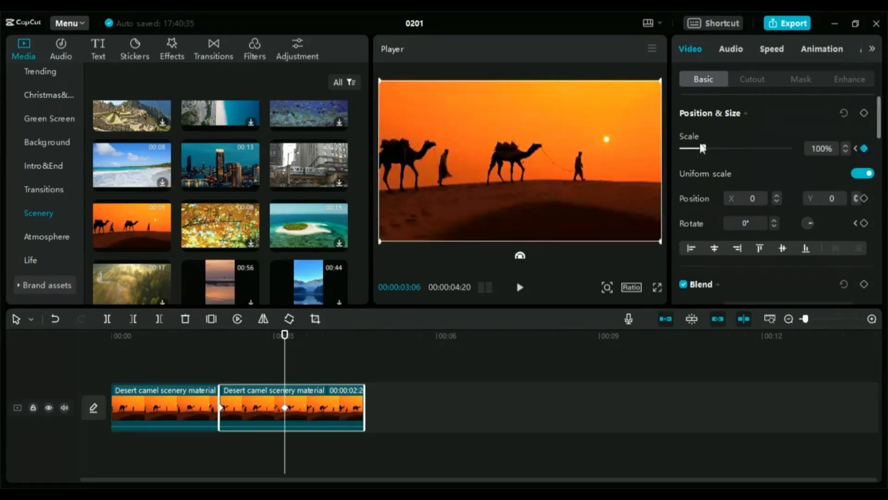
- Scrub through the second camel clip's zoom-out and view the result in full screen
left_click_drag(702, 148, 719, 148)
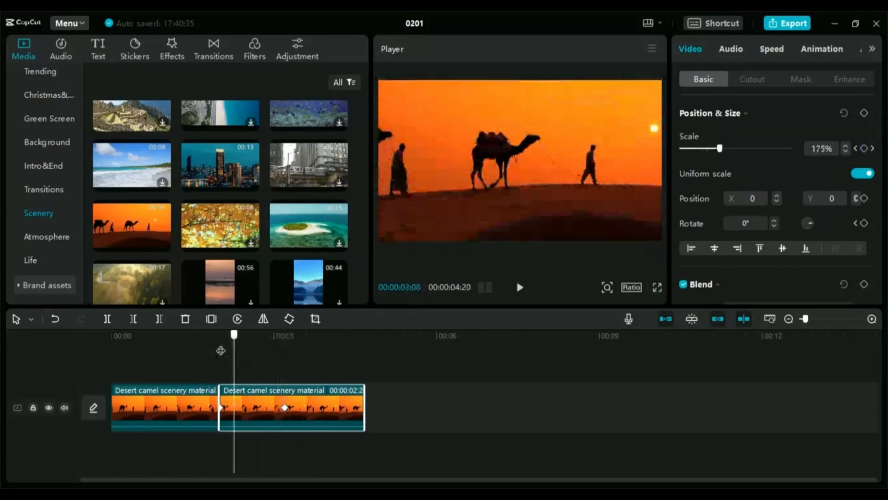
left_click_drag(221, 350, 296, 348)
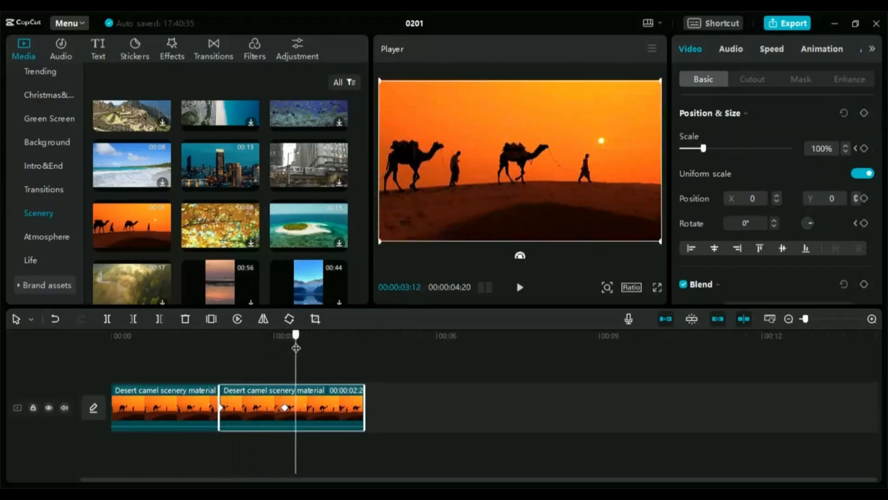
left_click(657, 287)
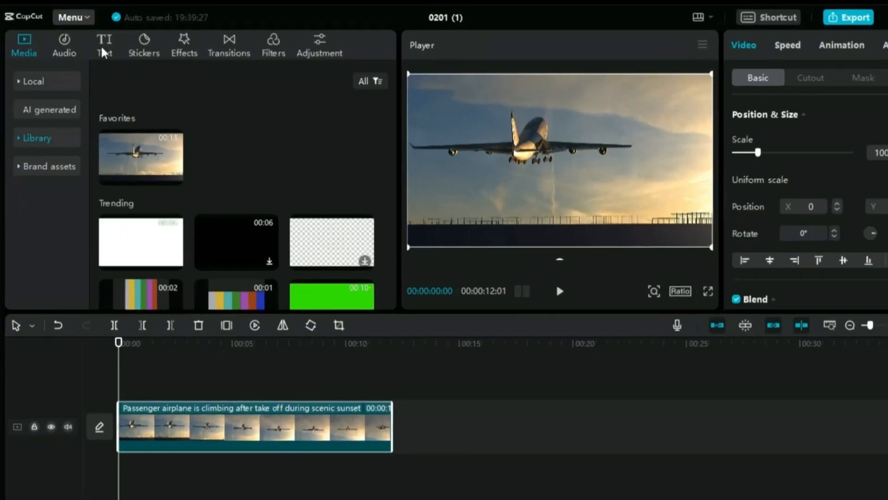
- Add a default text to the timeline and extend it to the end of the airplane clip
left_click(104, 47)
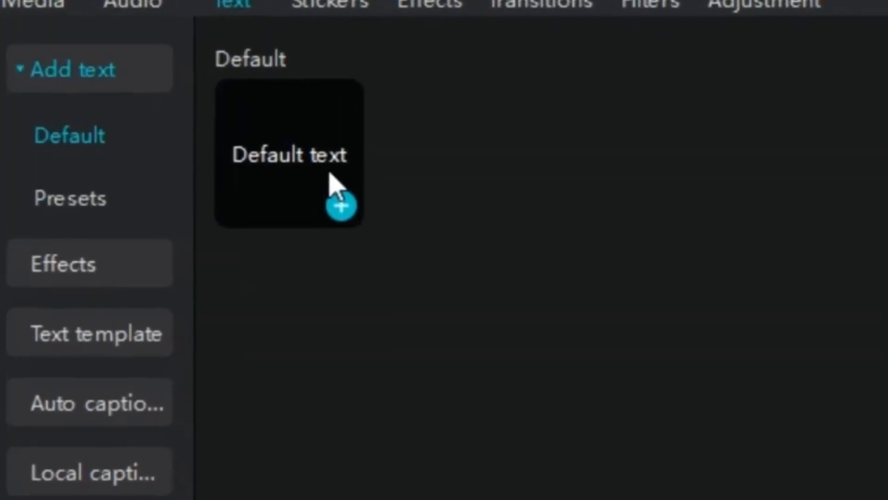
left_click(342, 206)
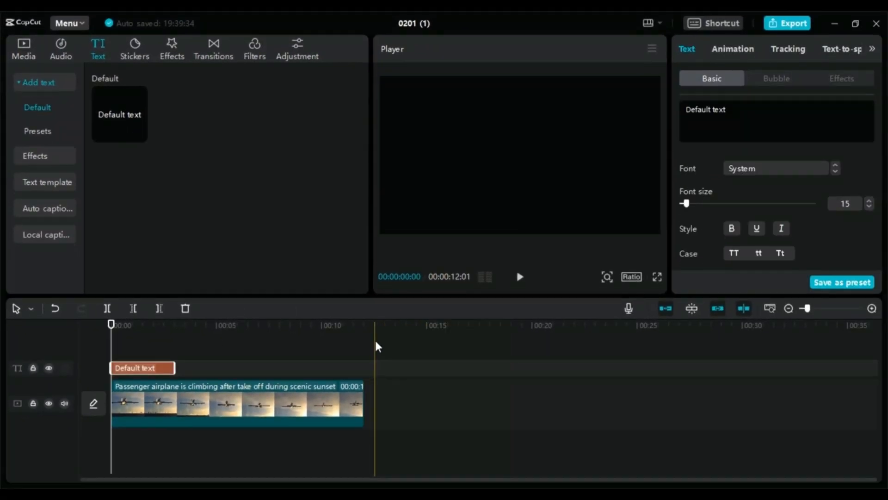
left_click(363, 341)
left_click_drag(173, 368, 363, 375)
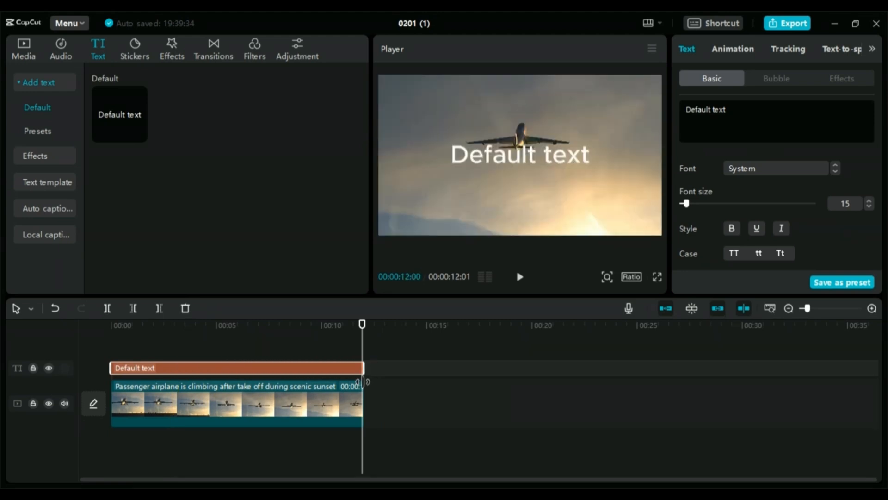
- Replace the text clip's default wording with "fly with me"
left_click(264, 341)
left_click_drag(264, 341, 110, 341)
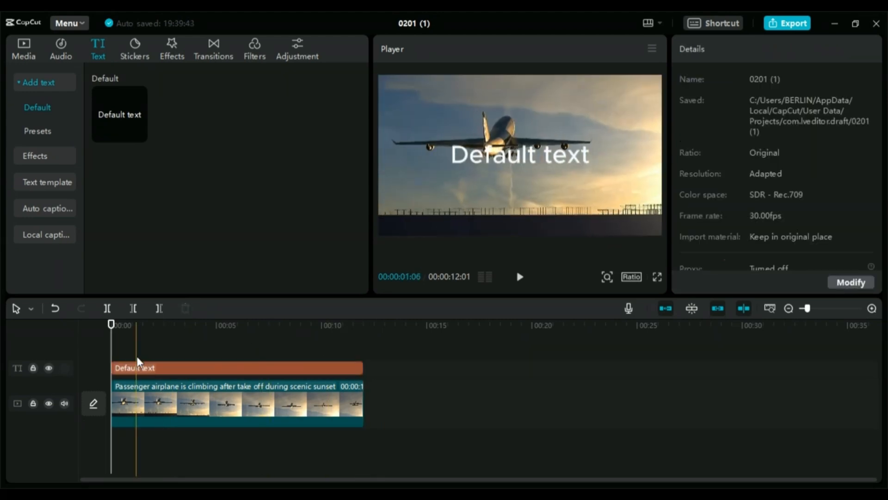
left_click(138, 368)
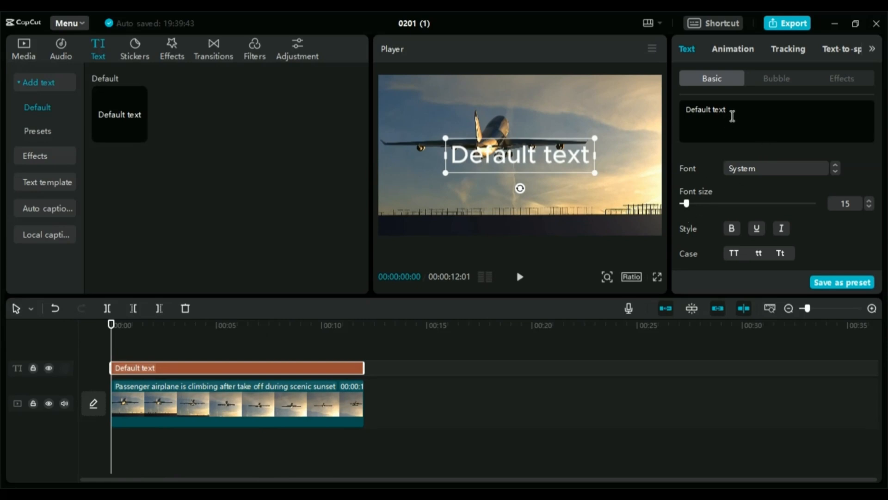
left_click(733, 116)
key("BackSpace")
key("BackSpace")
key("BackSpace")
key("BackSpace")
key("BackSpace")
key("BackSpace")
key("BackSpace")
key("BackSpace")
key("BackSpace")
key("BackSpace")
key("BackSpace")
key("BackSpace")
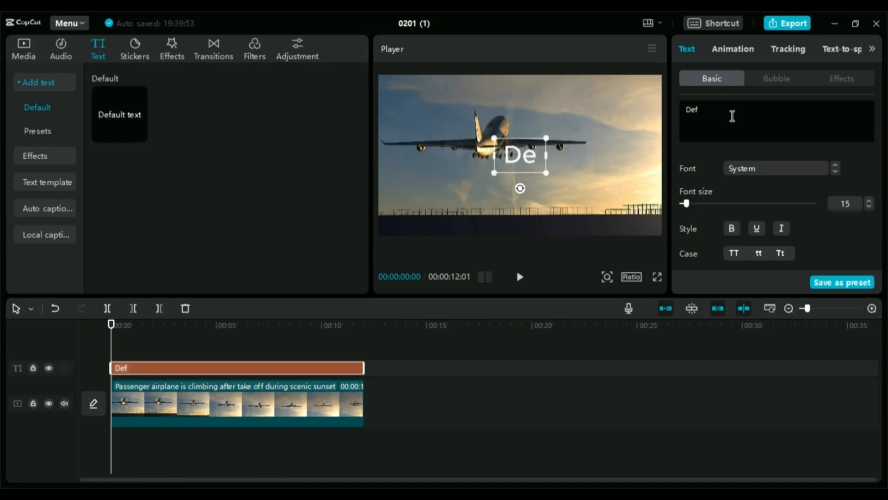
type("fly with me")
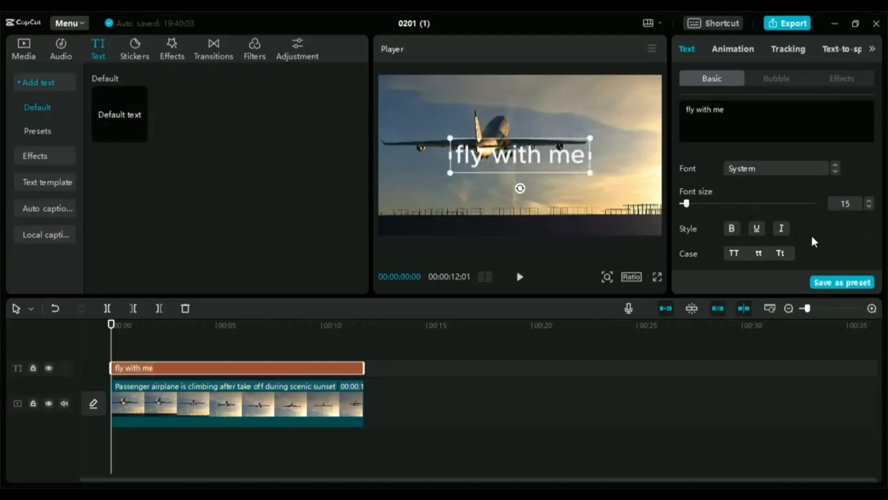
- Change the color of the "fly with me" text to yellow
scroll(814, 242, "down", 1)
left_click(772, 231)
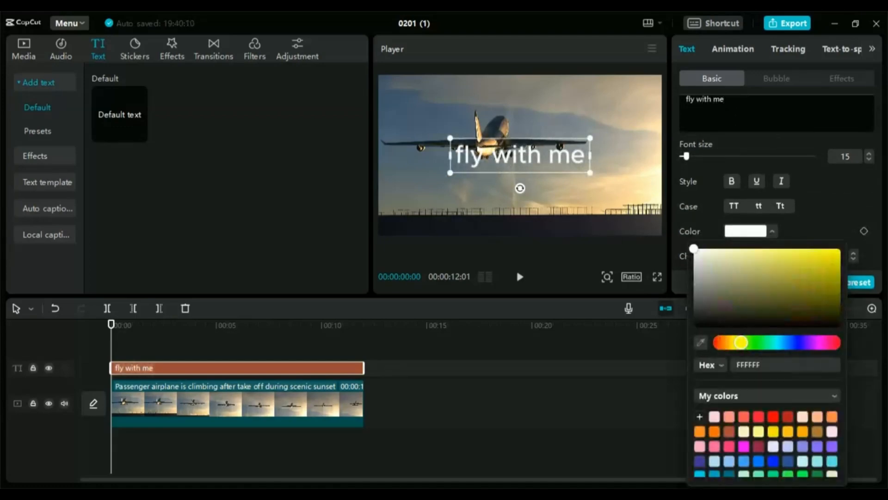
mouse_move(741, 343)
left_mouse_down()
mouse_move(734, 343)
mouse_move(742, 342)
left_mouse_up()
left_click(837, 217)
scroll(839, 221, "down", 1)
scroll(840, 217, "up", 2)
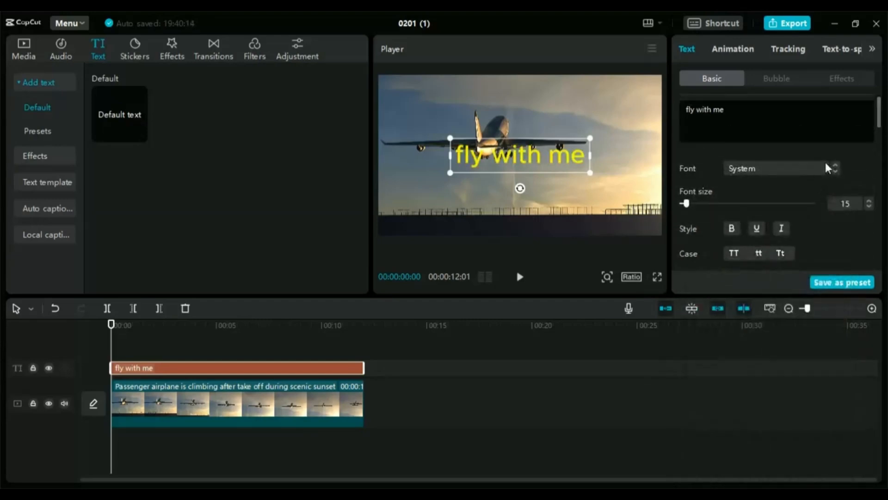
- Set the text's font to FERVENT and move the text above the airplane in the frame
left_click(782, 168)
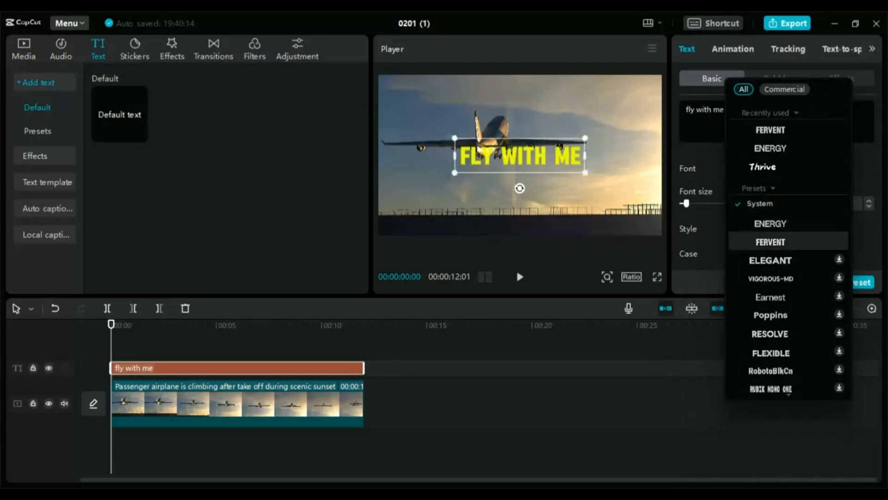
left_click(790, 242)
left_click_drag(521, 156, 507, 103)
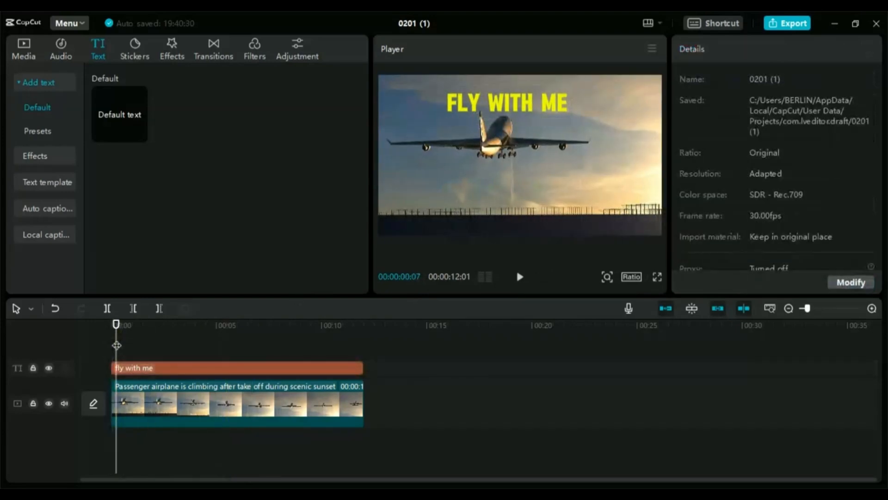
- Apply Motion tracking to the text with Direction Both and scale and distance following the tracked object
left_click(125, 368)
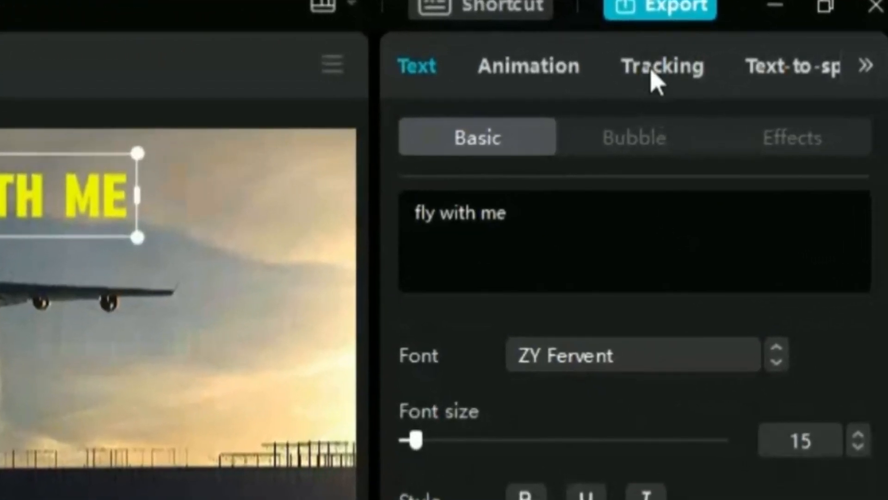
left_click(653, 73)
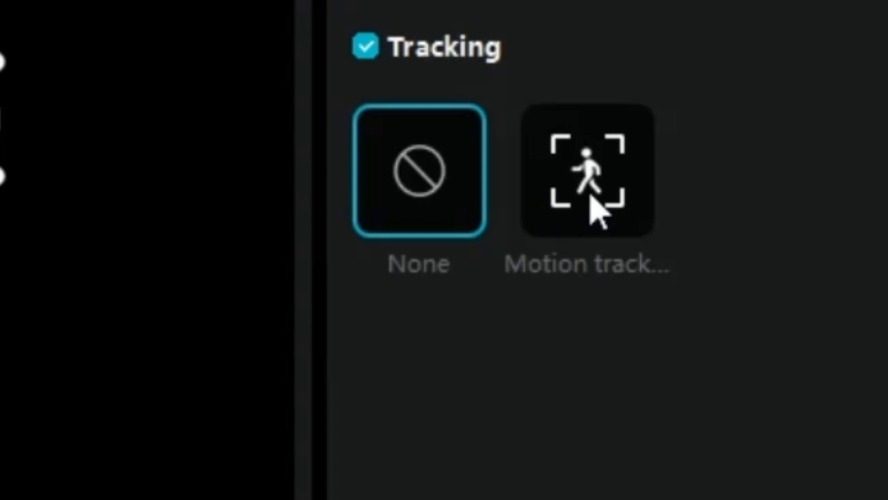
left_click(751, 129)
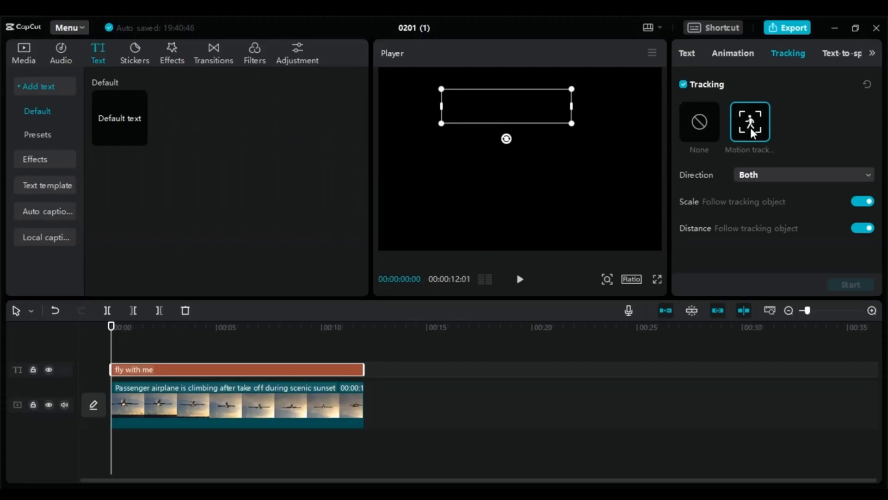
left_click(751, 176)
left_click(746, 181)
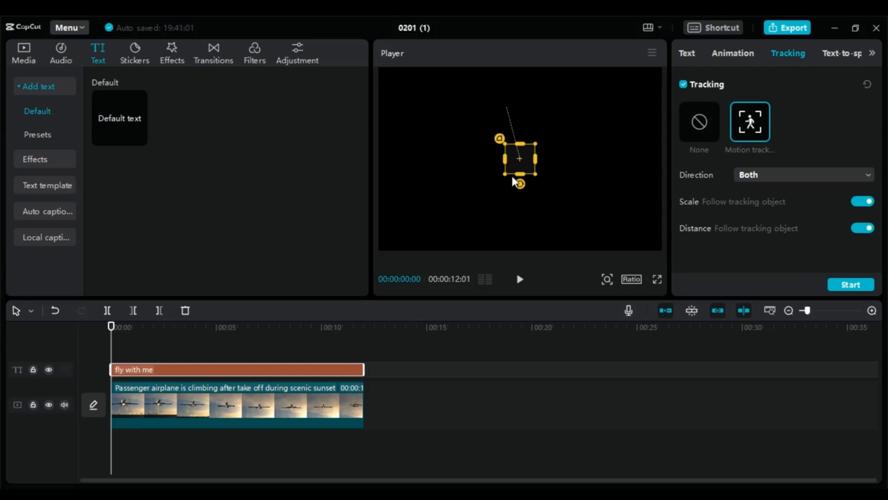
- Widen and position the tracking box around the airplane, and run the motion tracking for the text
left_click_drag(506, 159, 451, 157)
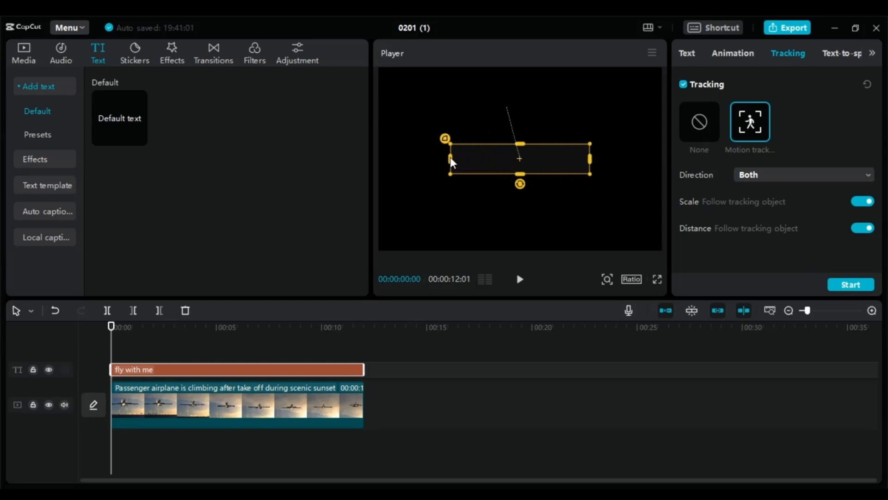
left_click_drag(519, 144, 519, 125)
left_click_drag(518, 162, 473, 146)
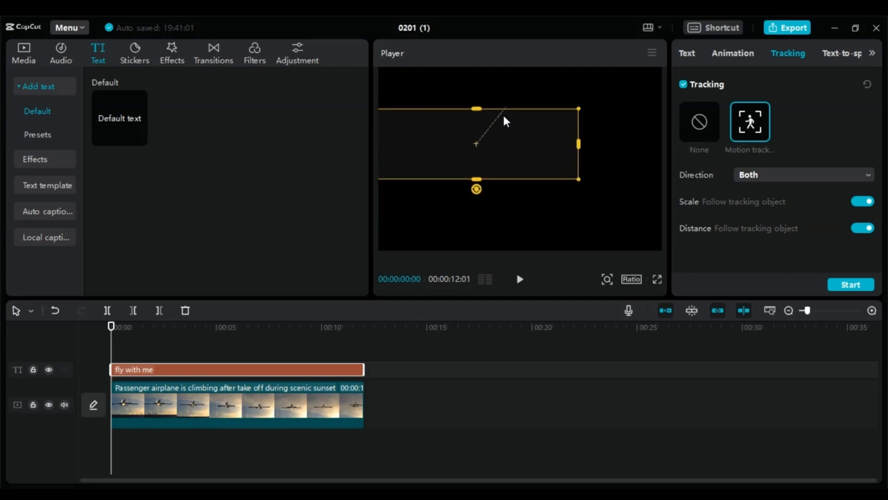
left_click_drag(466, 140, 481, 127)
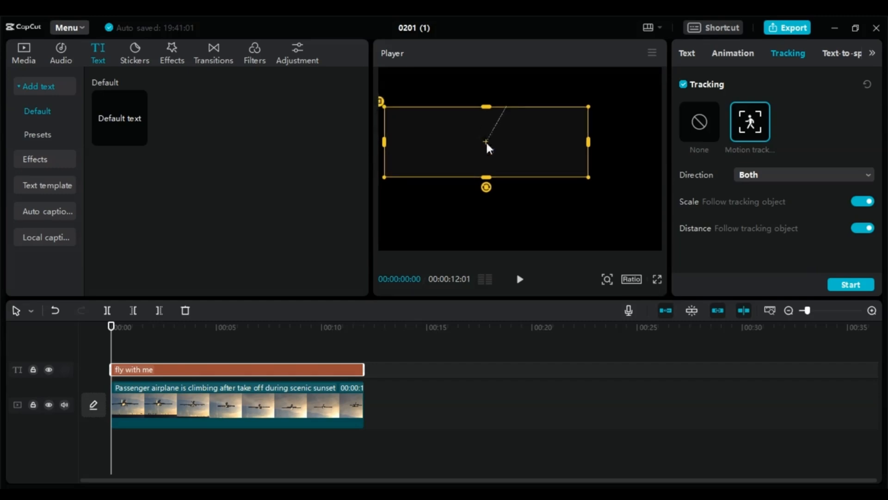
left_click_drag(485, 175, 484, 173)
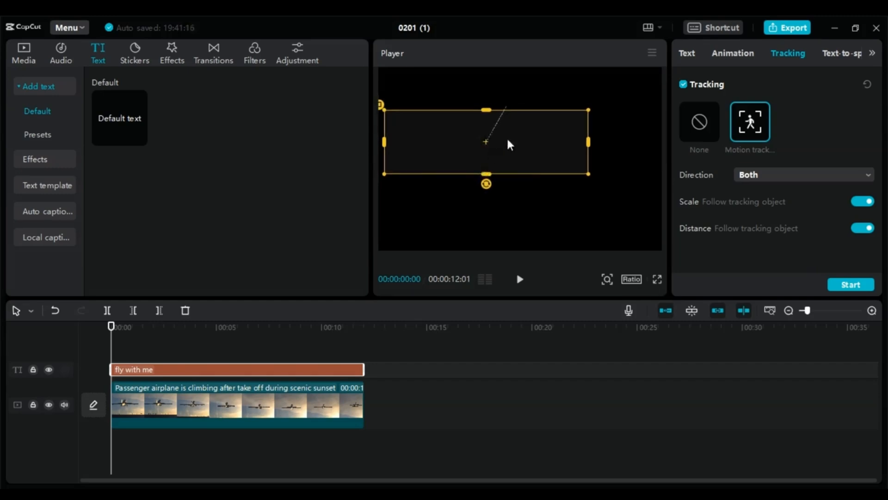
left_click(840, 284)
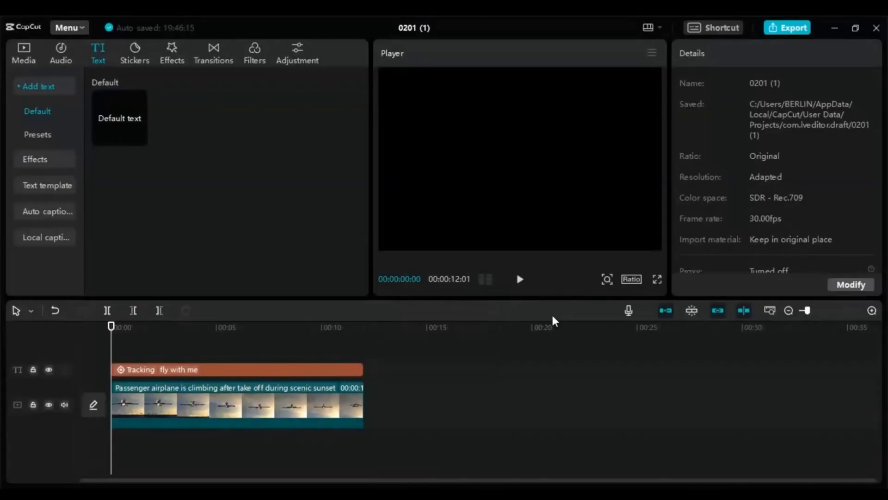
left_click_drag(111, 327, 215, 335)
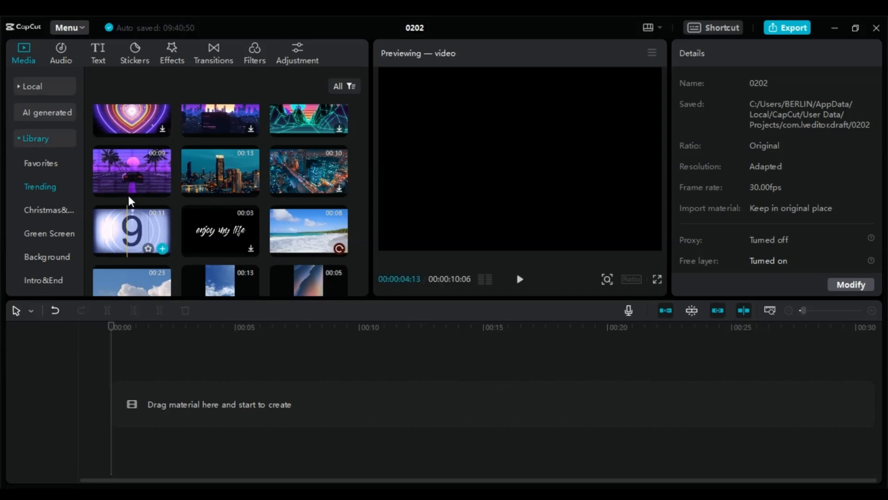
- Add the retro countdown and desert sports car library clips to the timeline, with the car clip after the countdown
left_click(160, 248)
left_click(161, 188)
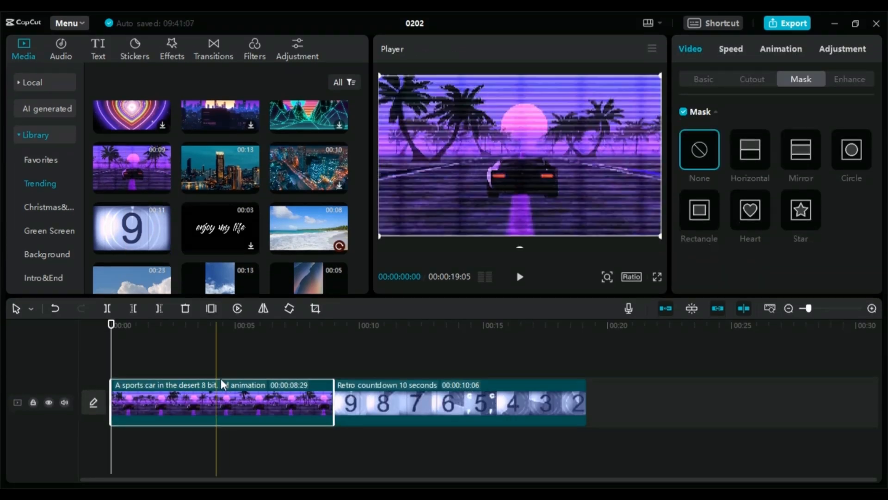
left_click_drag(221, 382, 473, 410)
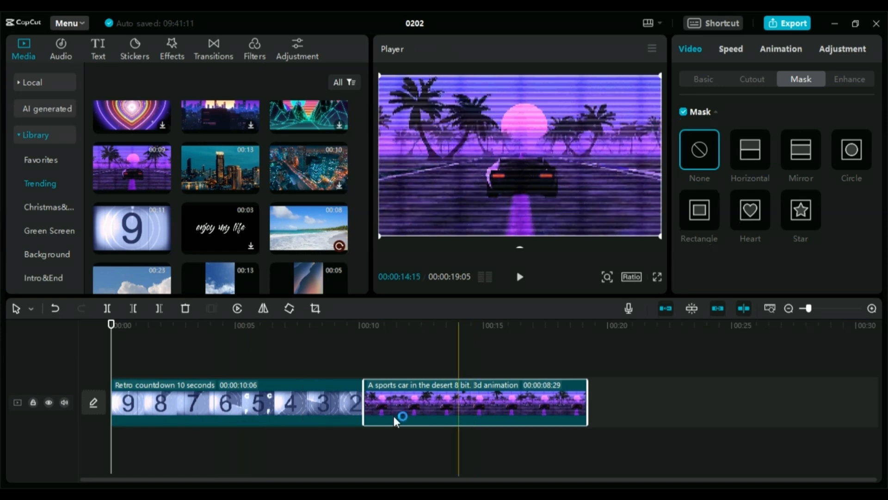
- Split the countdown clip shortly before the number 5 and delete its first part
mouse_move(218, 370)
left_mouse_down()
mouse_move(265, 373)
mouse_move(227, 377)
left_mouse_up()
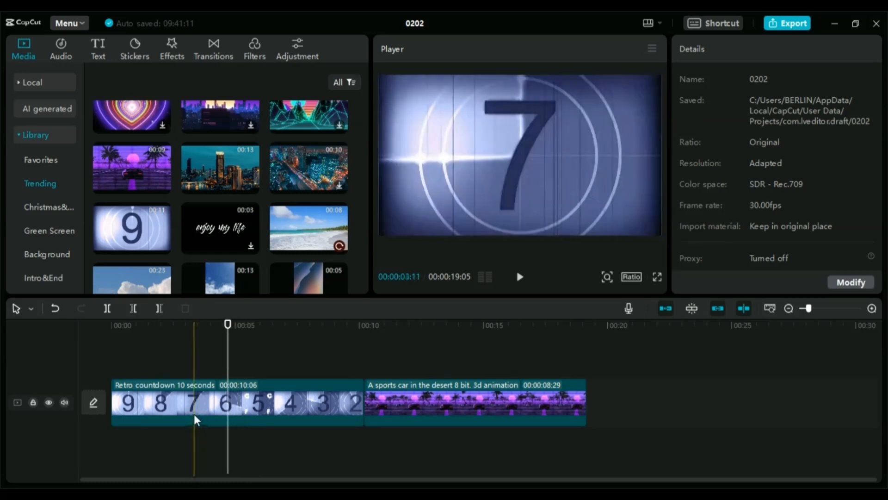
left_click(193, 413)
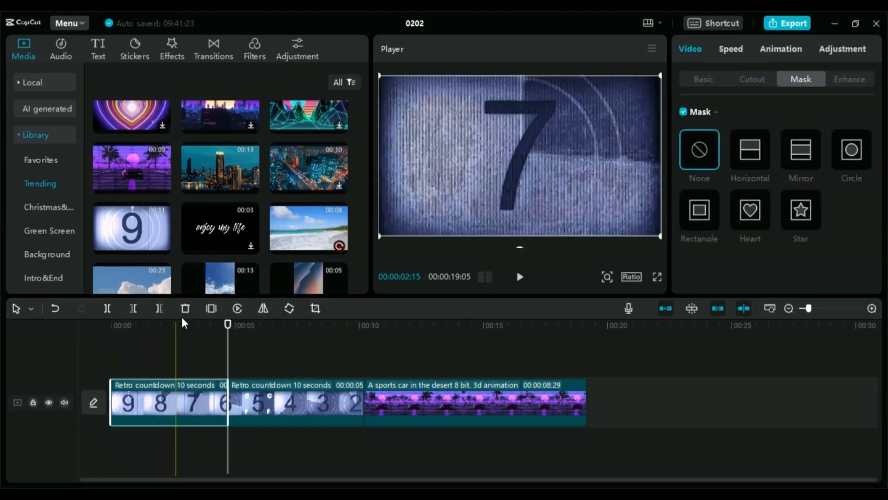
left_click(184, 309)
- Play the trimmed countdown from near the start until the number 1 is showing
left_click(118, 354)
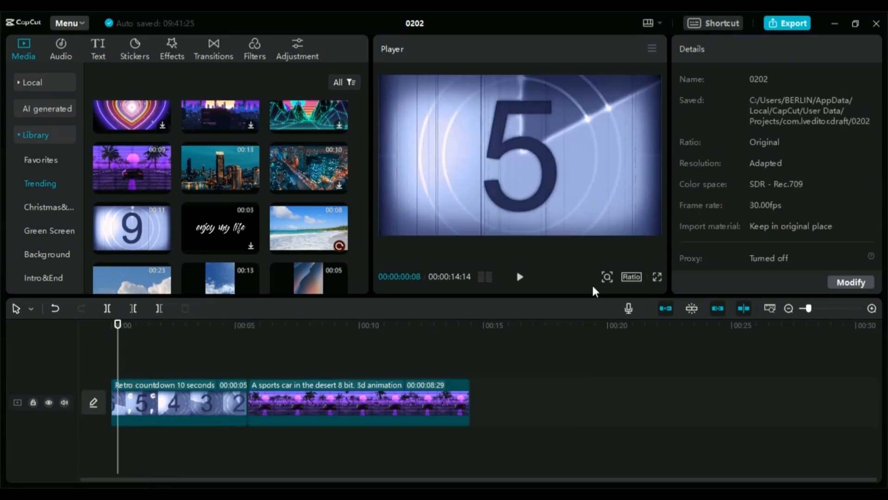
left_click(518, 278)
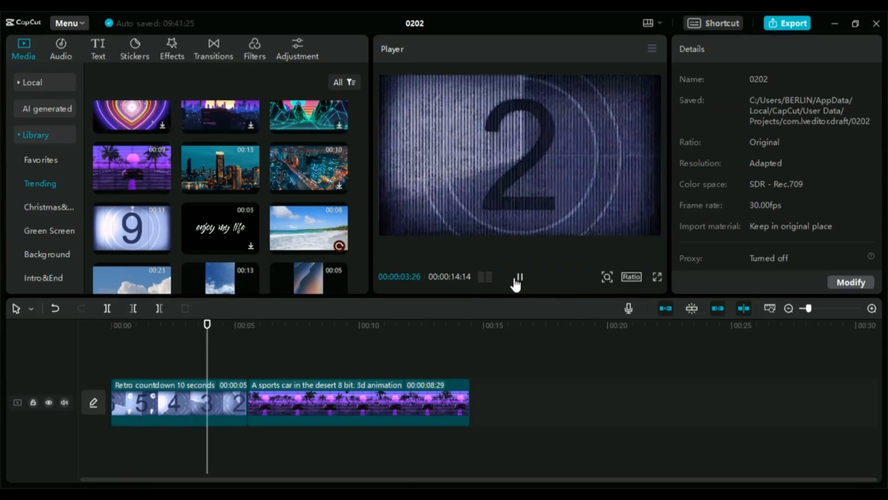
left_click(518, 278)
left_click(518, 278)
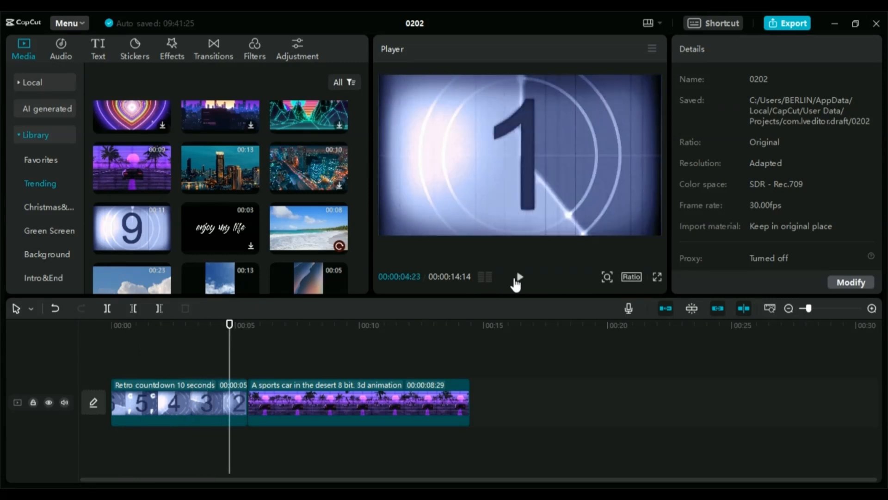
left_click(518, 278)
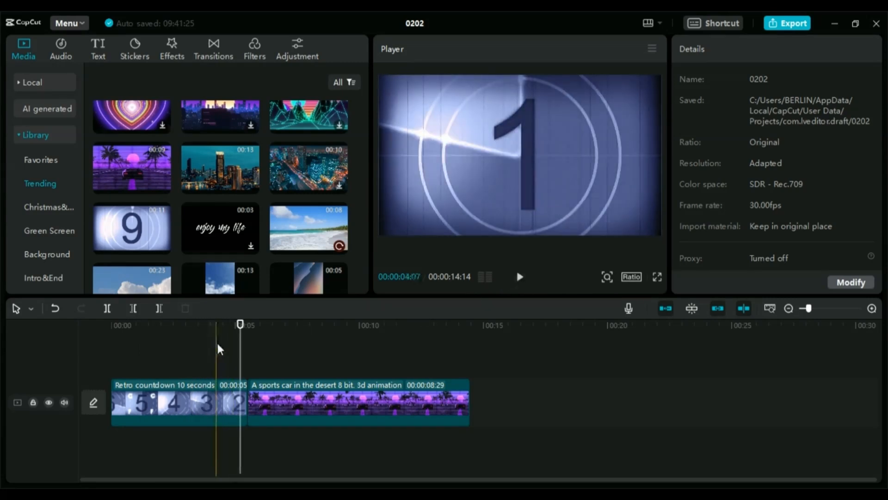
- Split the countdown clip at 00:00:04:26, during the number 1, and select the short end piece
left_click(228, 336)
left_click(518, 278)
left_click(516, 279)
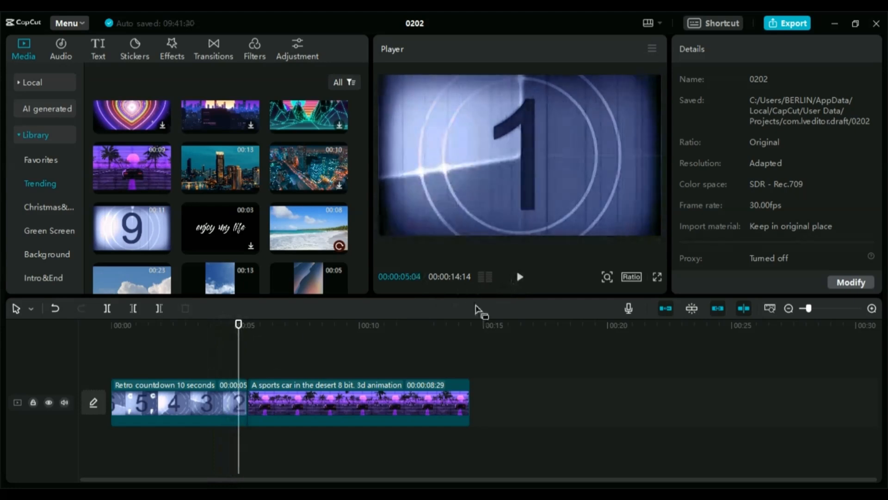
left_click(518, 279)
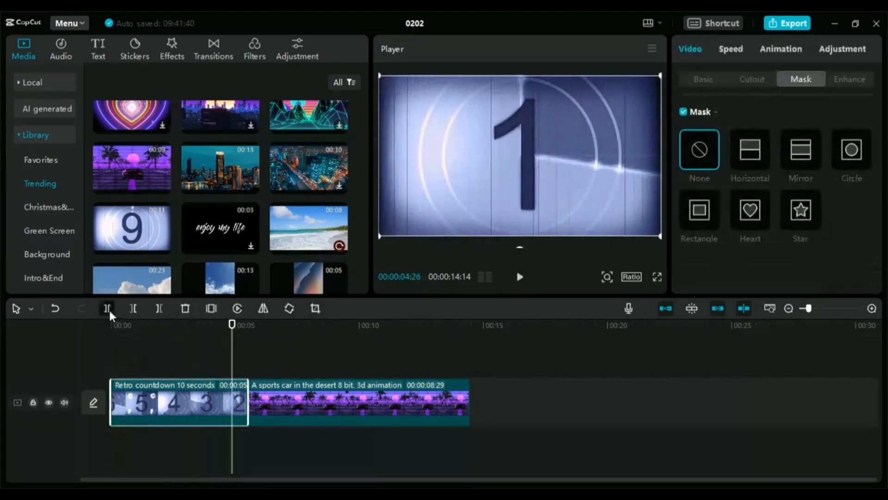
left_click(107, 308)
left_click(237, 408)
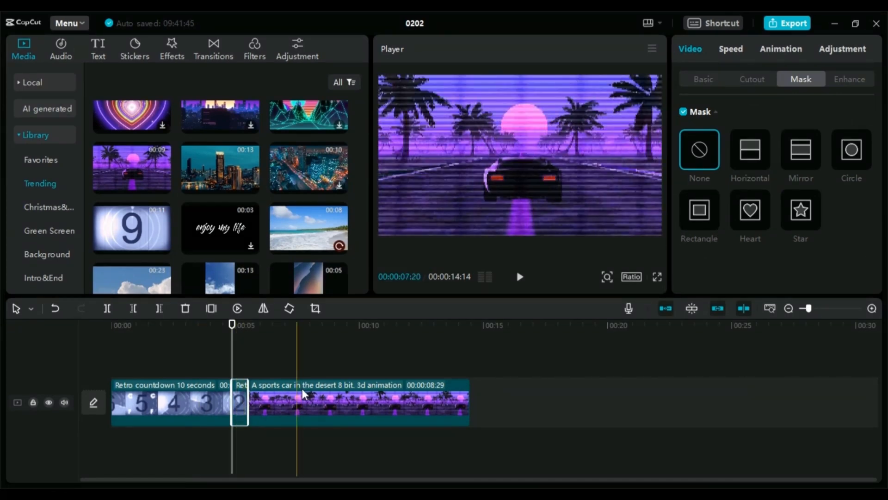
- Apply a Mirror mask to the short end piece of the countdown clip
left_click(705, 81)
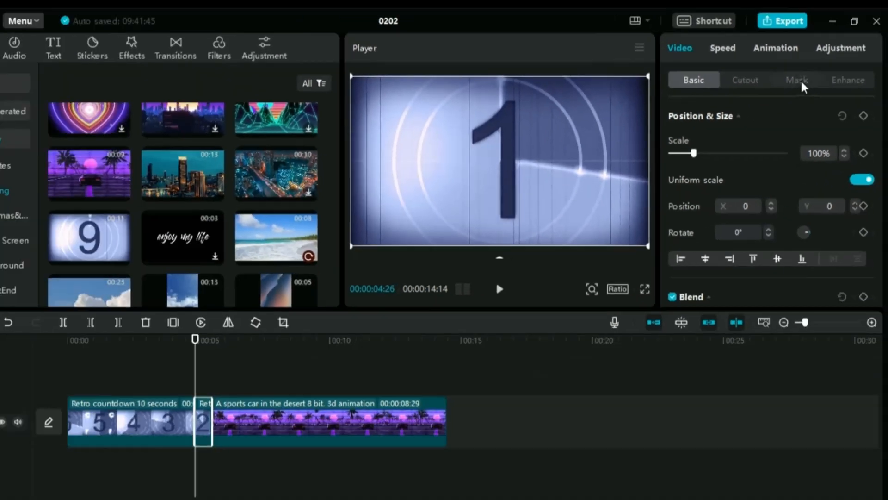
left_click(648, 116)
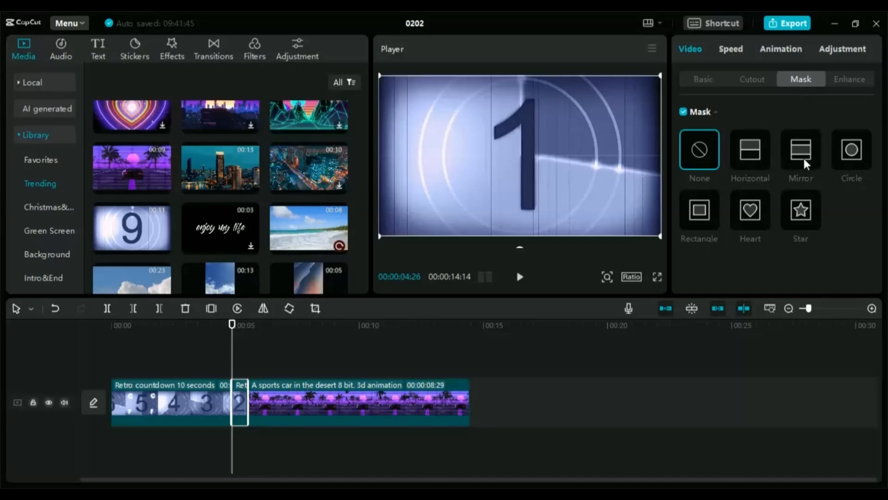
left_click(803, 163)
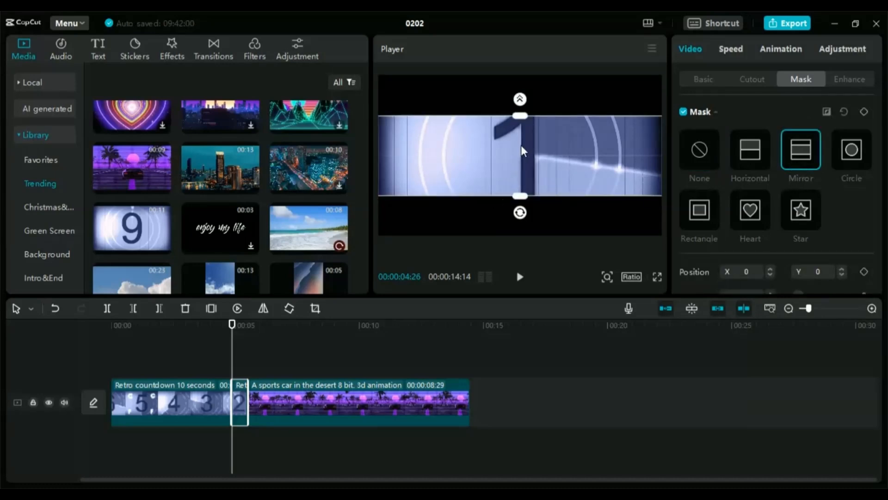
- Widen the Mirror mask on the short countdown piece beyond the full frame and add a mask keyframe at 00:00:04:26
left_click_drag(523, 116, 526, 69)
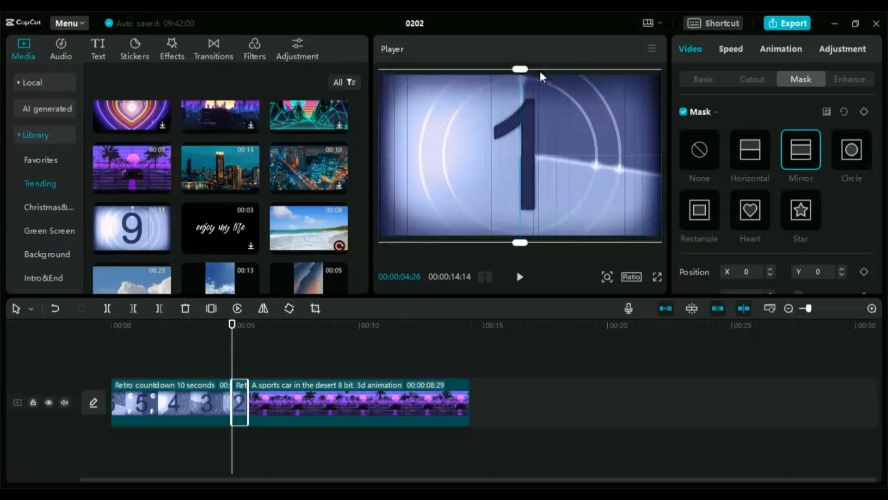
left_click(863, 112)
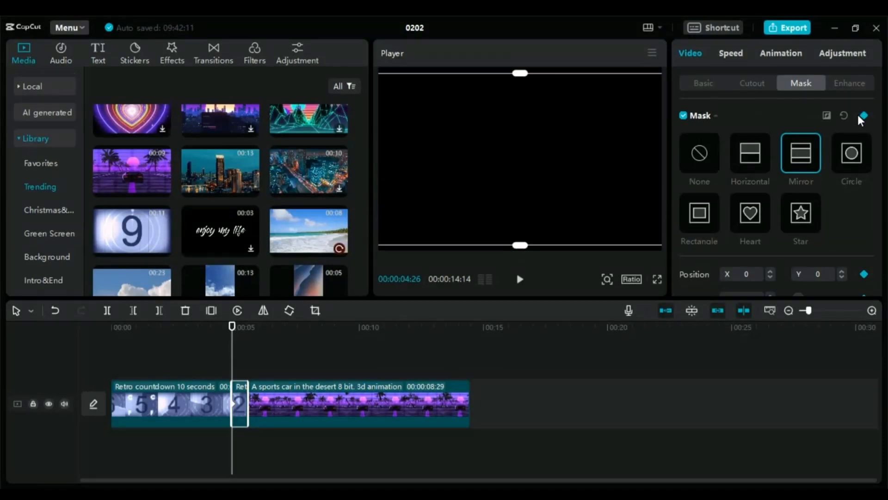
left_click(861, 115)
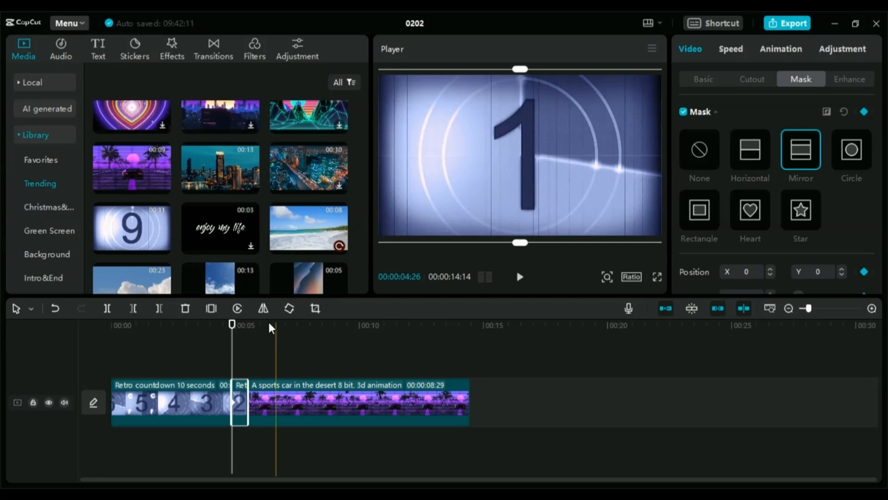
- Close the Mirror mask to a thin horizontal line at 00:00:05:13, near the end of the short countdown piece, and play the result
left_click_drag(231, 325, 246, 326)
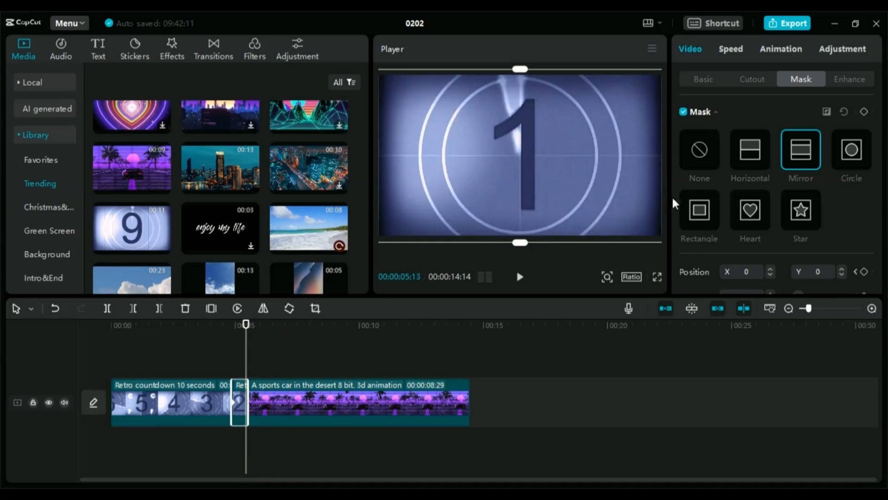
left_click_drag(525, 68, 535, 169)
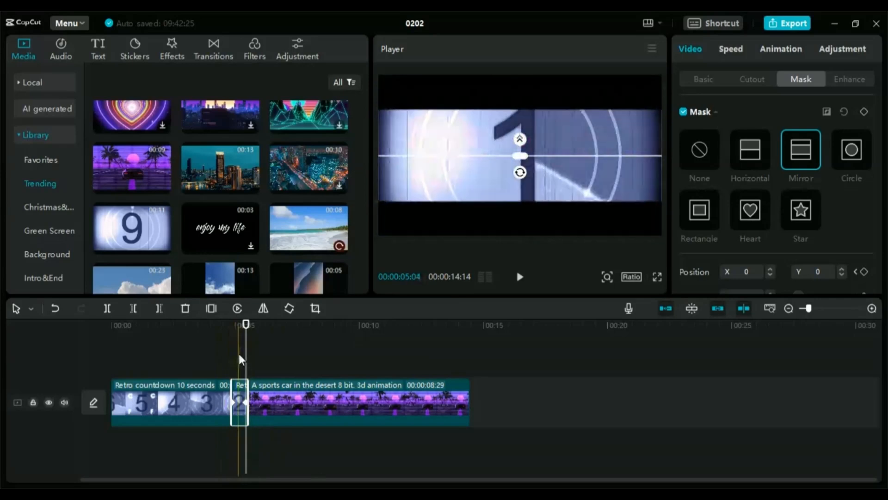
left_click(229, 354)
key("space")
key("space")
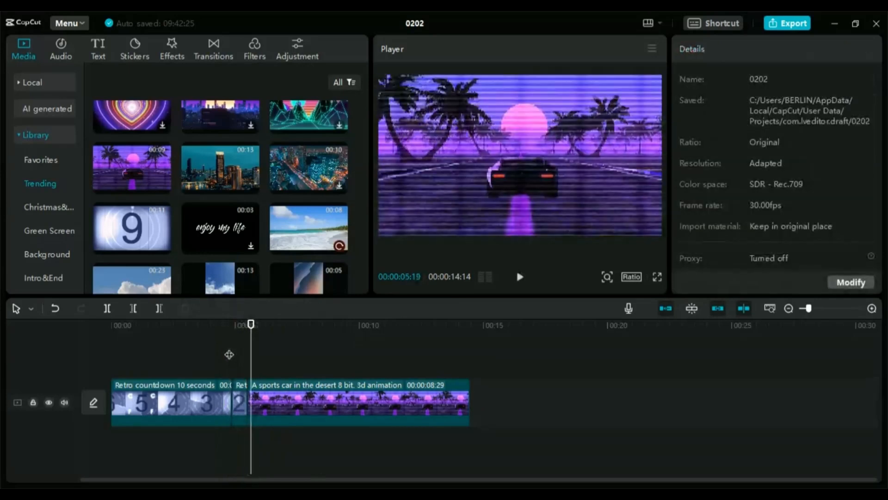
- Apply a Mirror mask to the sports car clip, narrow it to a thin line and add a mask keyframe at the clip's start
left_click(251, 392)
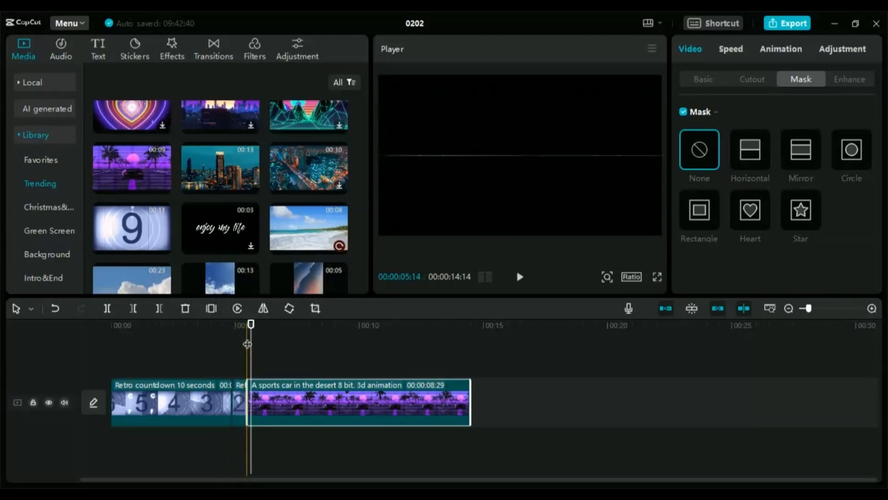
left_click(248, 344)
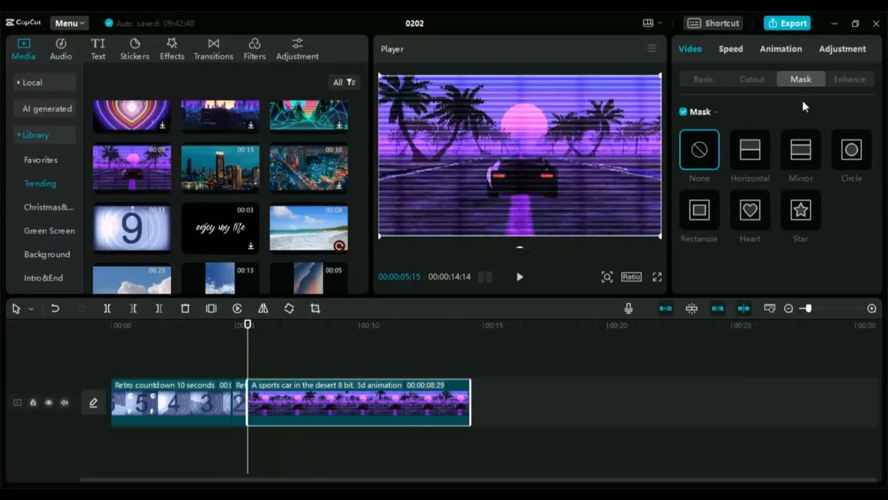
left_click(805, 155)
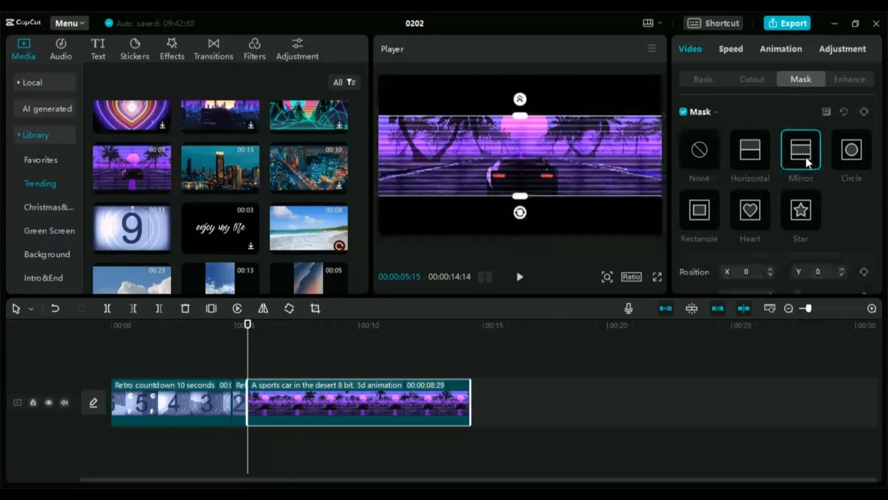
left_click_drag(519, 119, 537, 172)
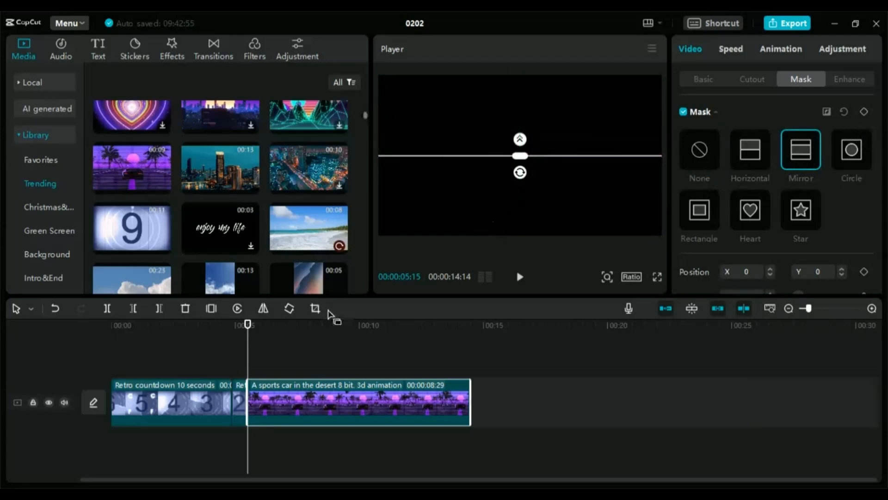
left_click(865, 112)
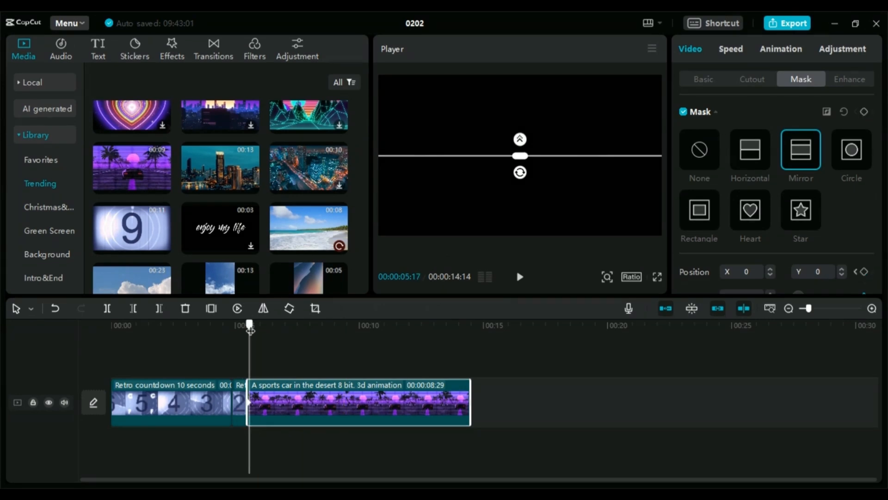
- Open the sports car clip's Mirror mask to the full frame about one second into the clip and preview the transition full screen
left_click_drag(520, 147, 520, 84)
left_click_drag(520, 158, 537, 262)
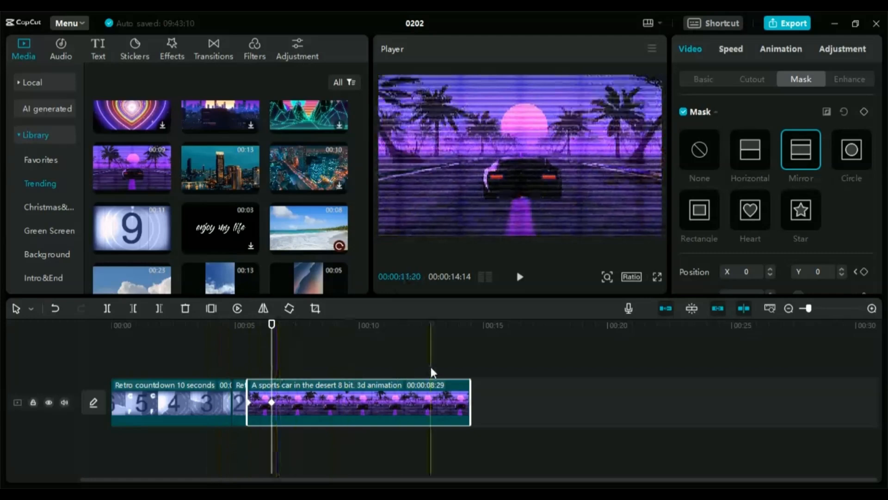
left_click(658, 277)
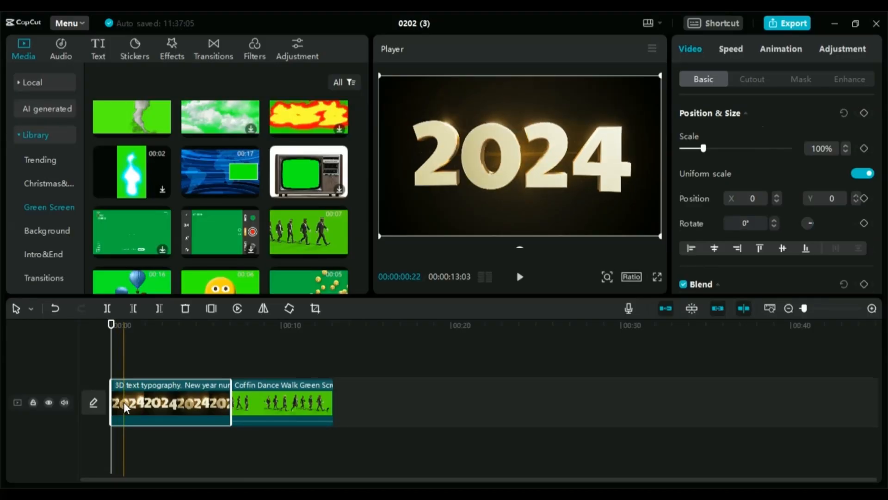
- Set the 2024 text clip's opacity to 0% and add a Blend keyframe at the start of the clip
left_click(111, 342)
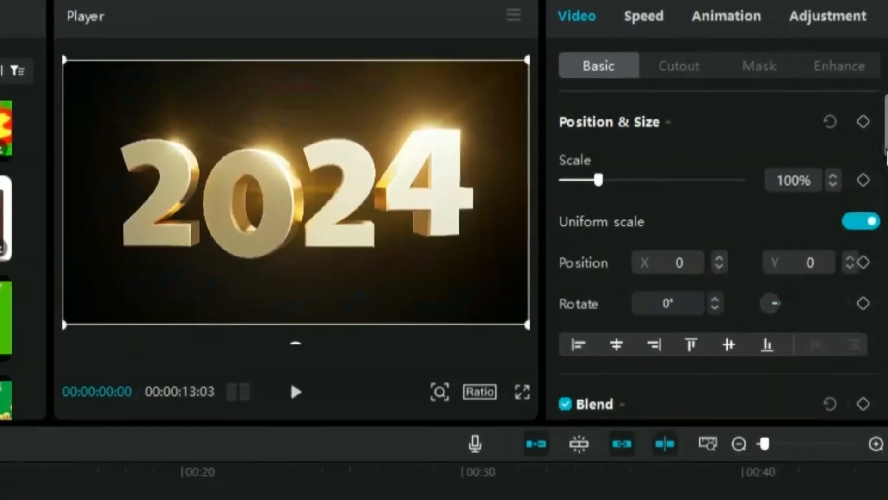
left_click_drag(885, 124, 884, 174)
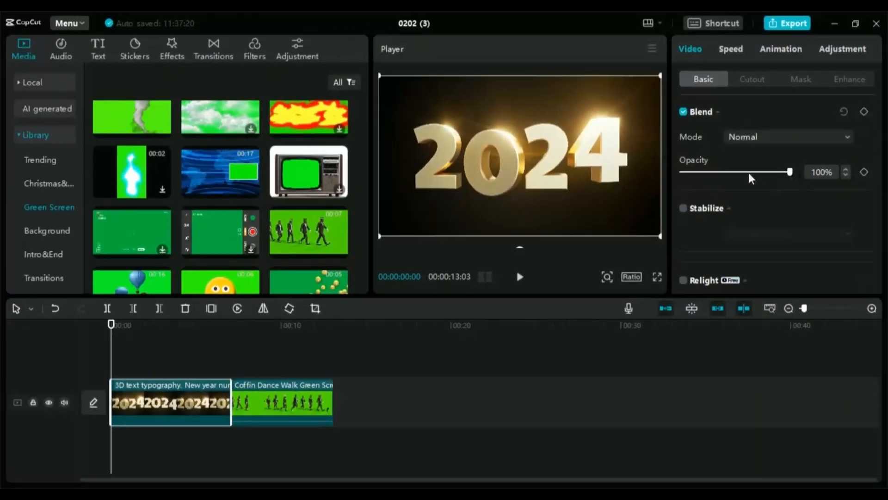
left_click_drag(791, 172, 679, 177)
left_click(863, 111)
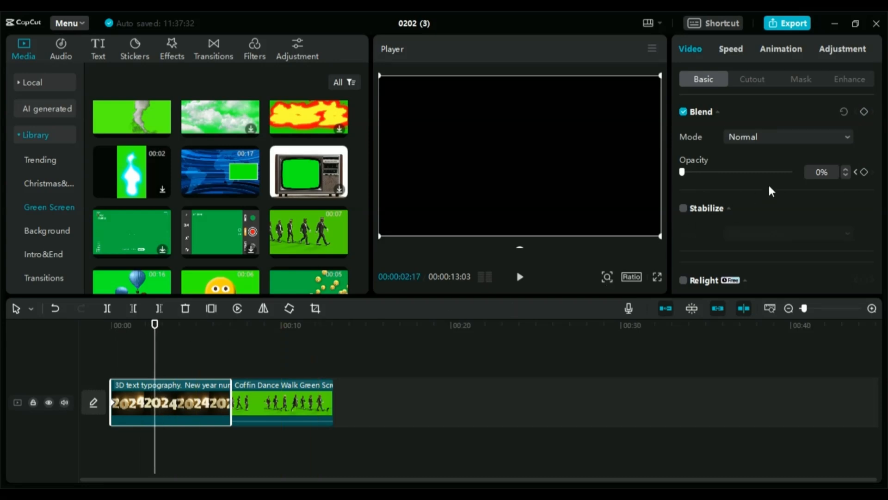
- Set the 2024 clip's opacity to 100% at 00:00:02:17 and scrub onward through the clip
left_click_drag(685, 171, 813, 175)
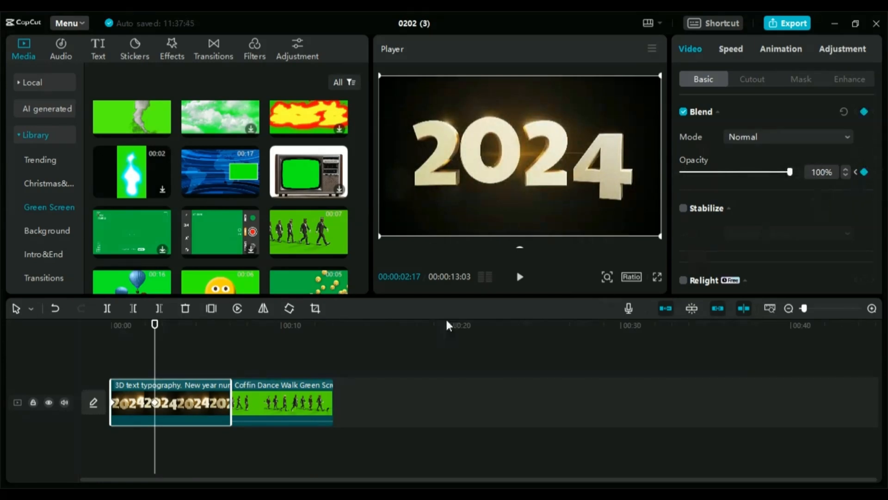
left_click(155, 326)
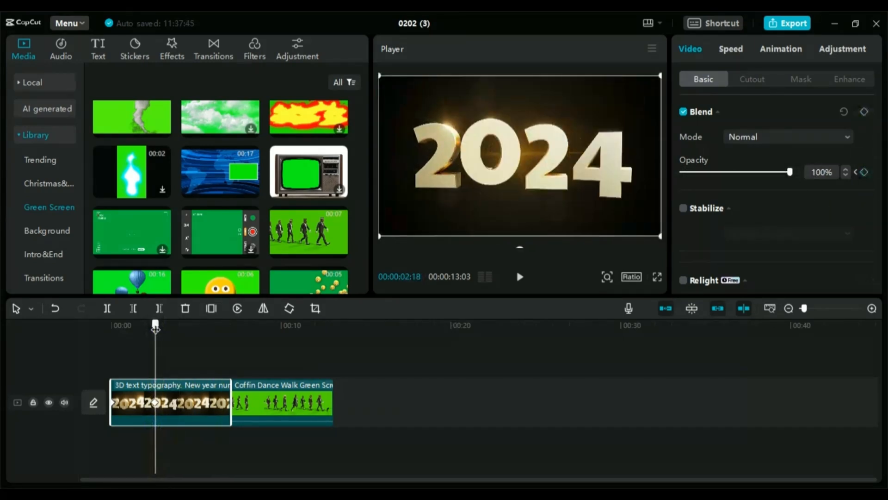
left_click_drag(155, 327, 197, 334)
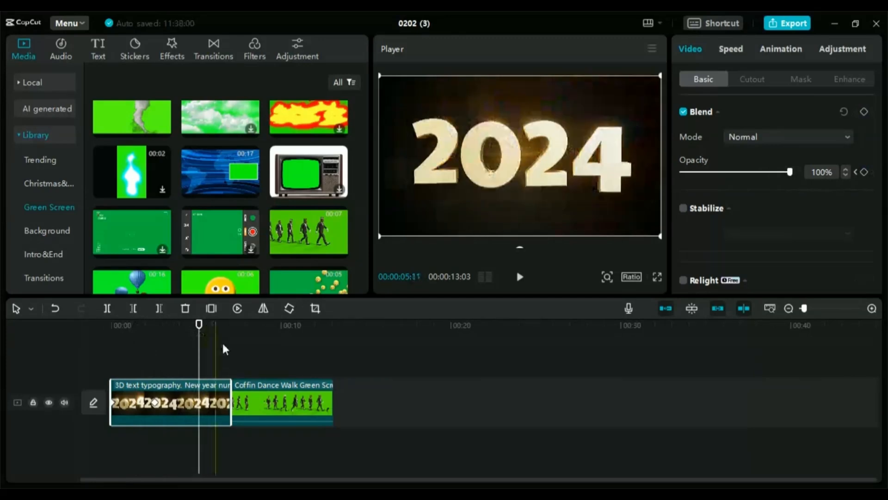
- Remove the green background of the Coffin Dance clip with Chroma key, picking the green with Strength 100 and Shadow 41
left_click(252, 345)
left_click(276, 411)
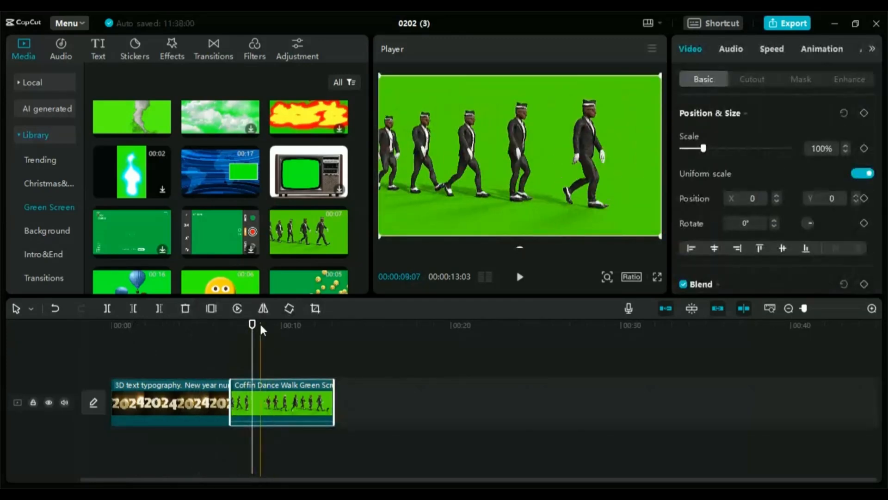
left_click(241, 325)
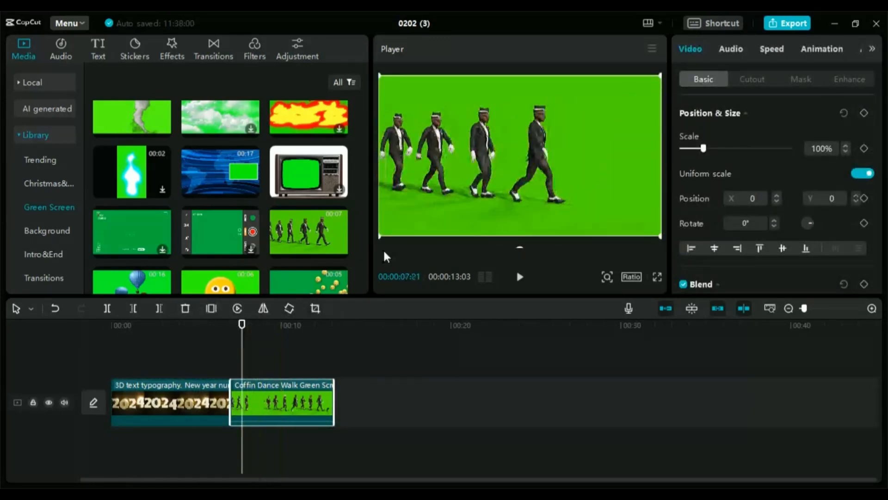
left_click(745, 80)
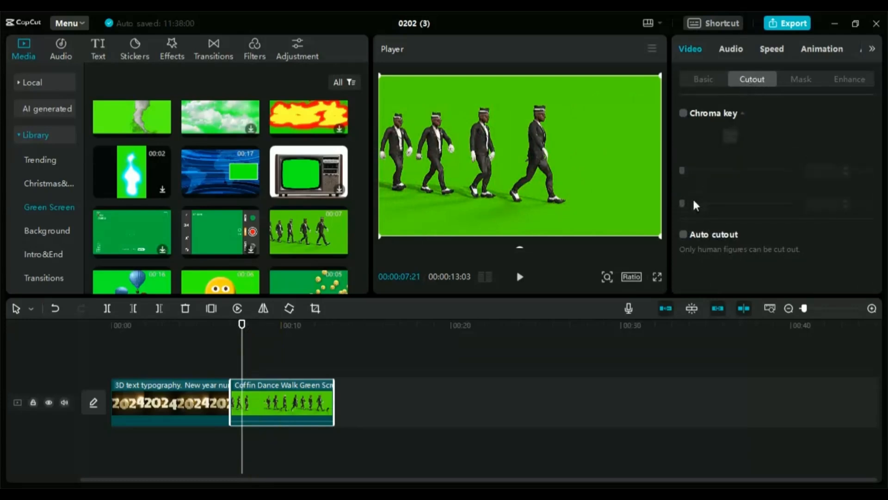
left_click(685, 114)
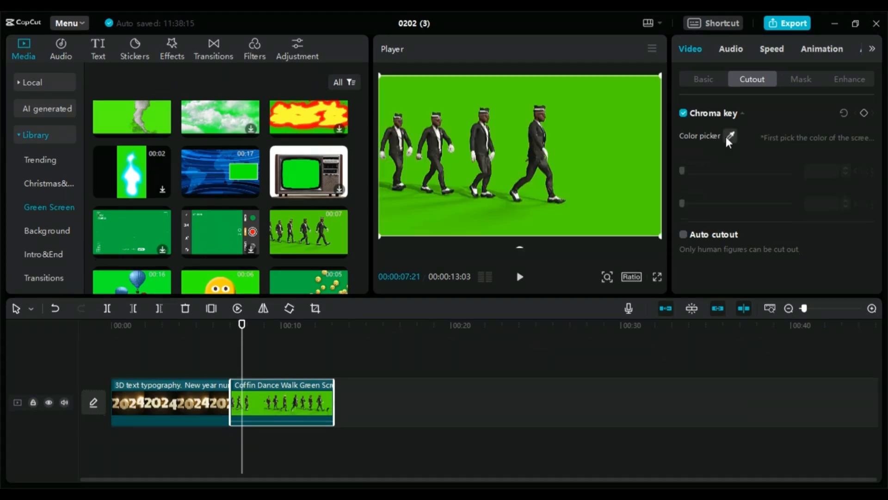
left_click(730, 136)
left_click(590, 117)
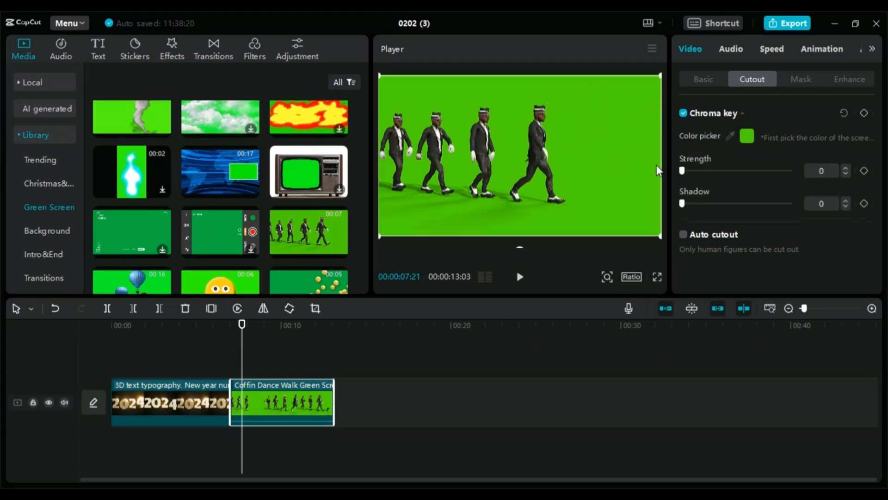
left_click_drag(688, 170, 774, 167)
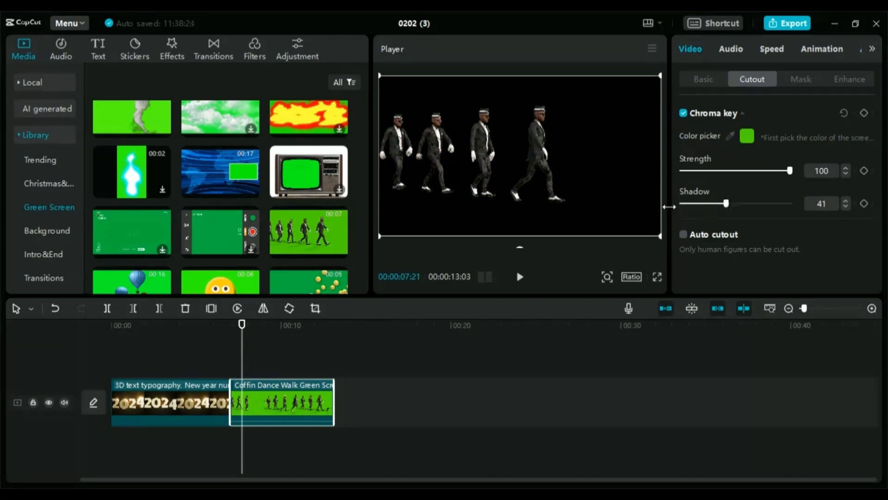
- Move the Coffin Dance clip onto a track above the 2024 clip, starting about 2.5 seconds into the timeline
left_click_drag(242, 347, 287, 347)
left_click_drag(272, 401, 192, 362)
left_click(118, 325)
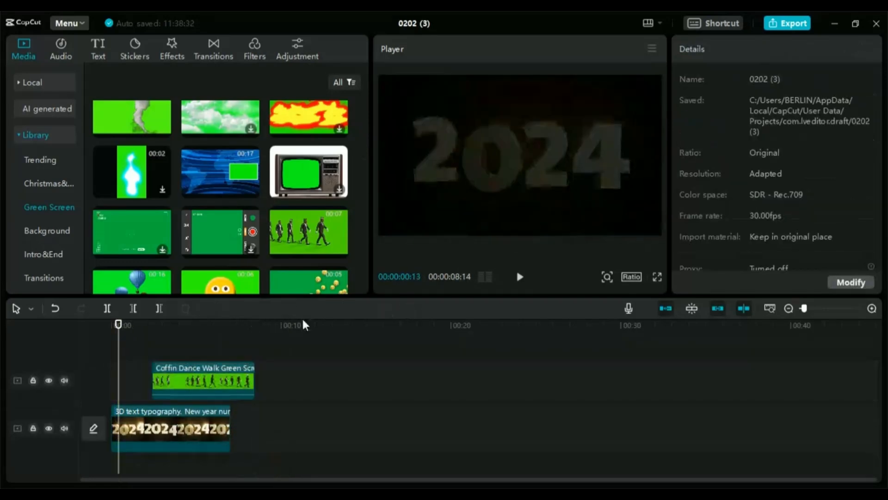
- Move the walking dancers lower in the frame so they pass in front of the bottom of the 2024 text
left_click_drag(119, 326, 171, 326)
left_click(185, 363)
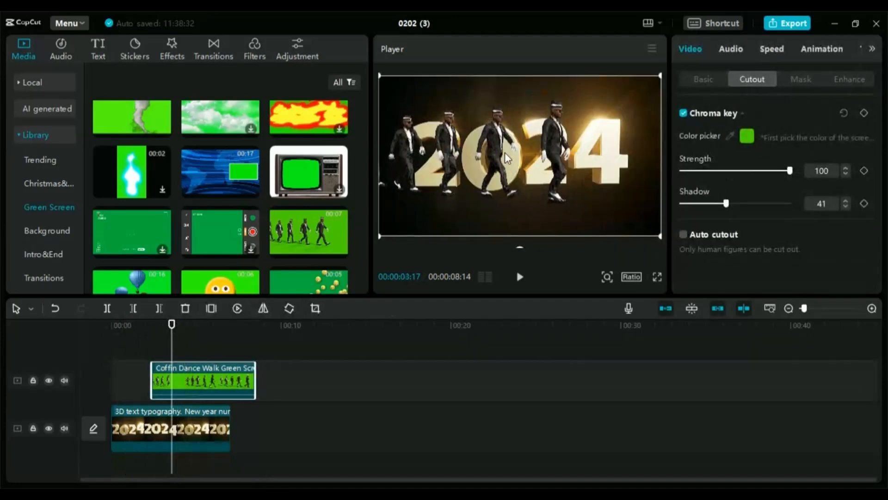
left_click_drag(501, 192, 520, 182)
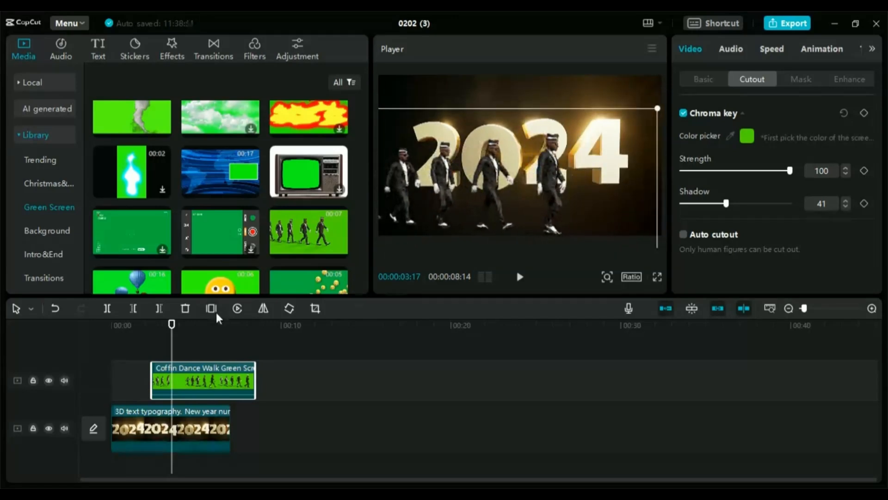
- Trim the end of the Coffin Dance clip to match the end of the 2024 clip and preview the composite full screen
left_click_drag(172, 325, 229, 326)
left_click_drag(256, 381, 229, 379)
left_click(157, 331)
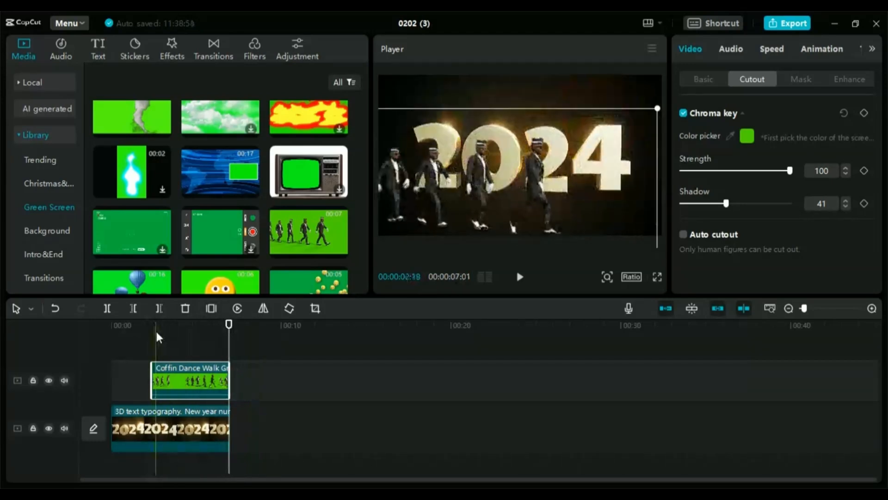
left_click_drag(161, 337, 211, 338)
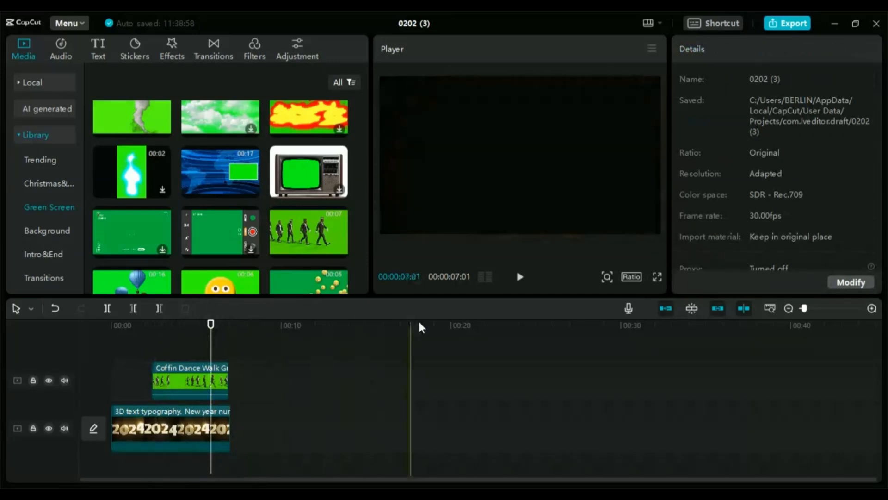
left_click(657, 278)
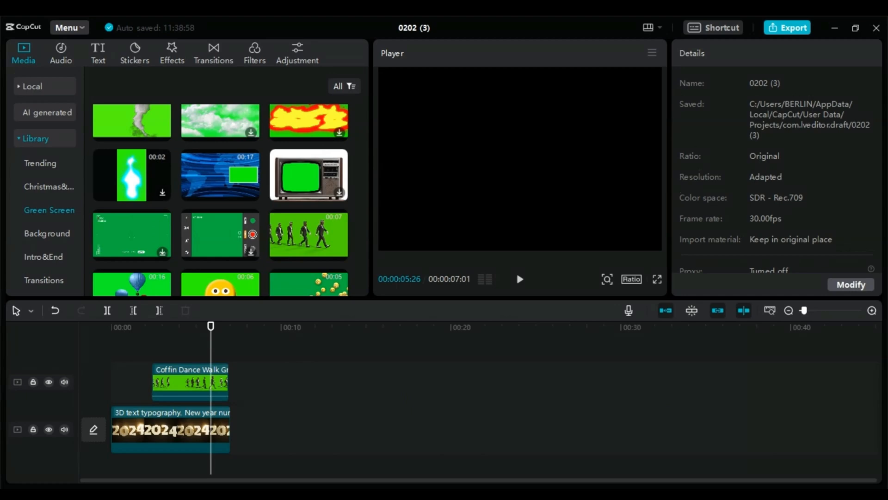